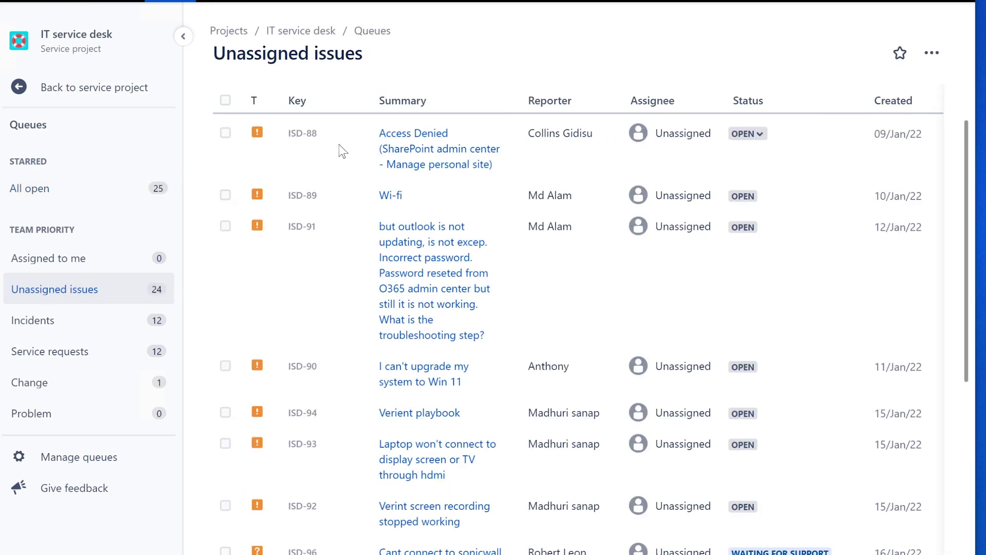
Step: Open ISD-88 'Access Denied (SharePoint admin center - Manage personal site)' from the queue and review its title
{"action": "left_click", "coordinate": [448, 156]}
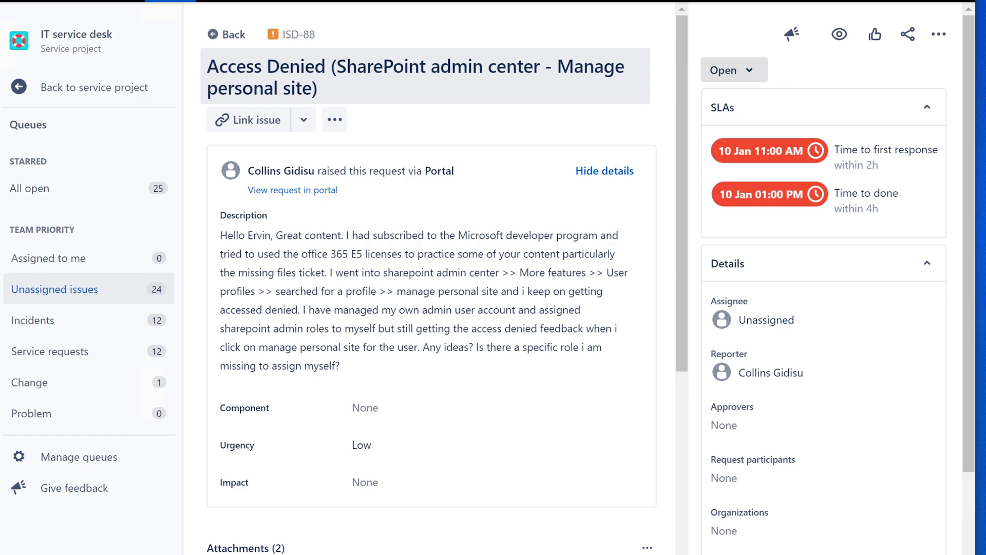
{"action": "left_click_drag", "start_coordinate": [338, 67], "coordinate": [268, 78]}
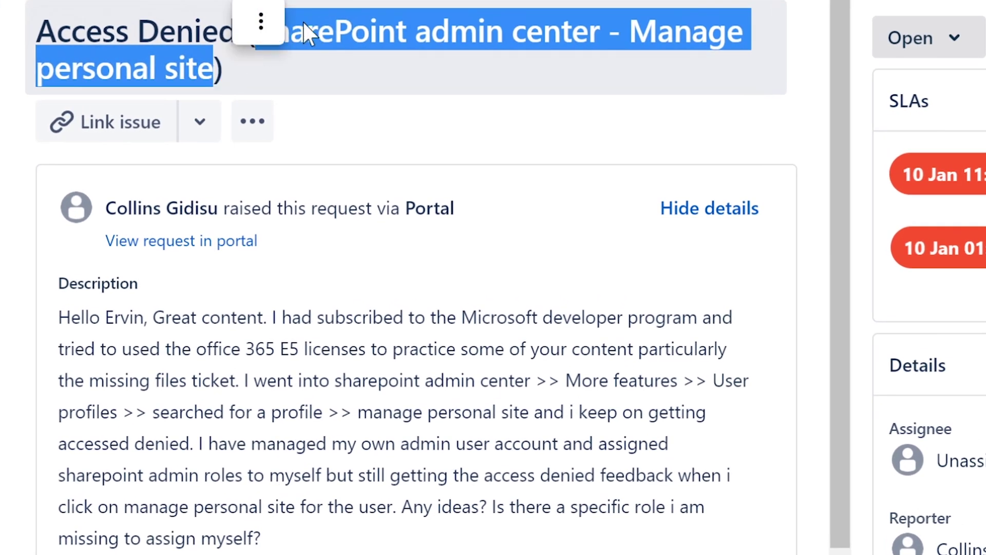
{"action": "left_click", "coordinate": [260, 17]}
{"action": "left_click", "coordinate": [590, 44]}
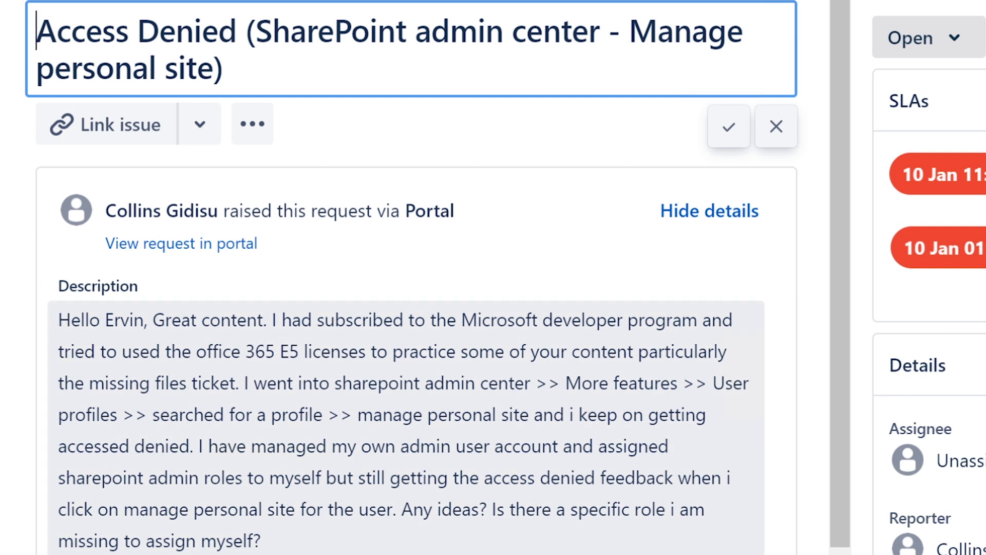
Step: Read through the ticket's description, highlighting passages along the way
{"action": "left_click_drag", "start_coordinate": [58, 318], "coordinate": [673, 545]}
{"action": "left_click", "coordinate": [248, 385]}
{"action": "left_click", "coordinate": [196, 444]}
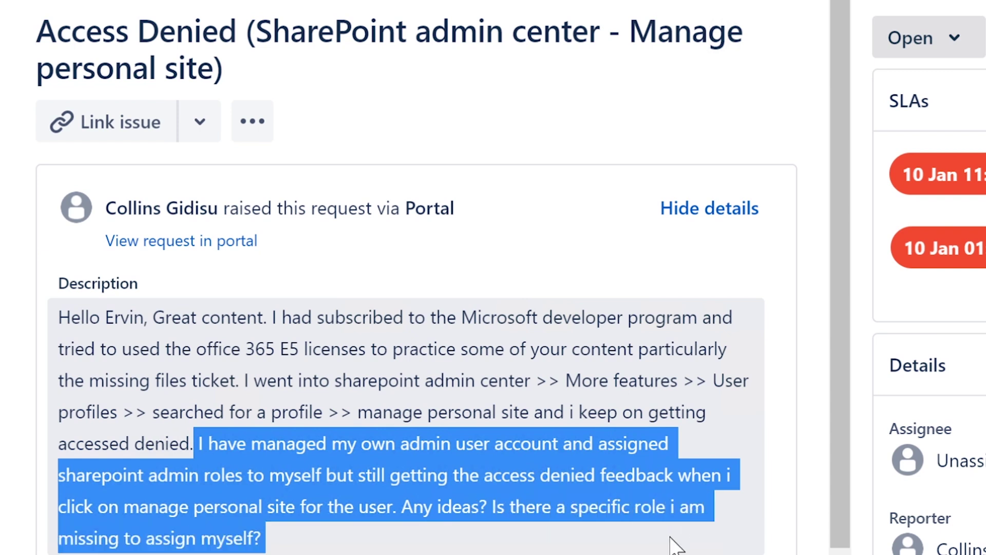
{"action": "left_click", "coordinate": [459, 428]}
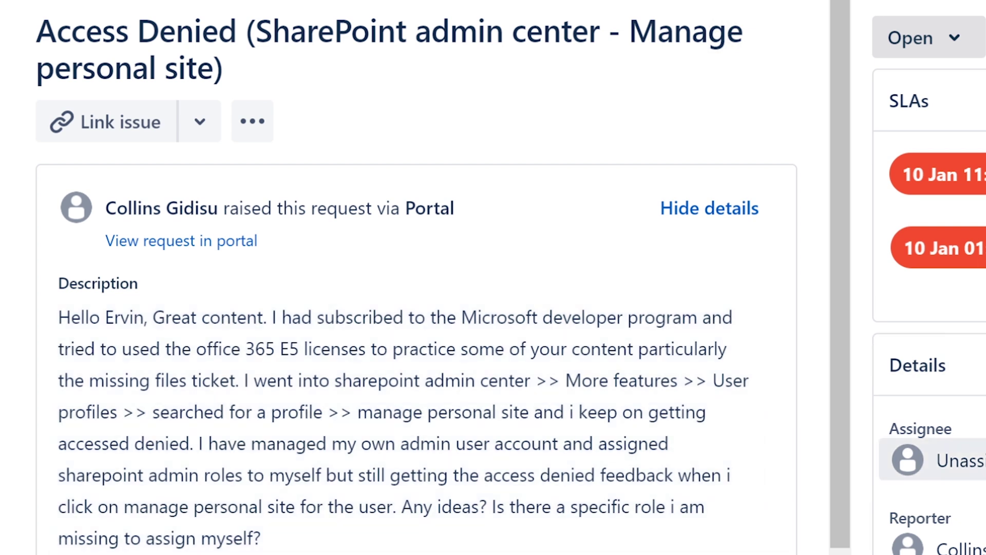
Step: Assign ISD-88 to the support agent and highlight the SharePoint admin center path in the description
{"action": "left_click", "coordinate": [981, 460]}
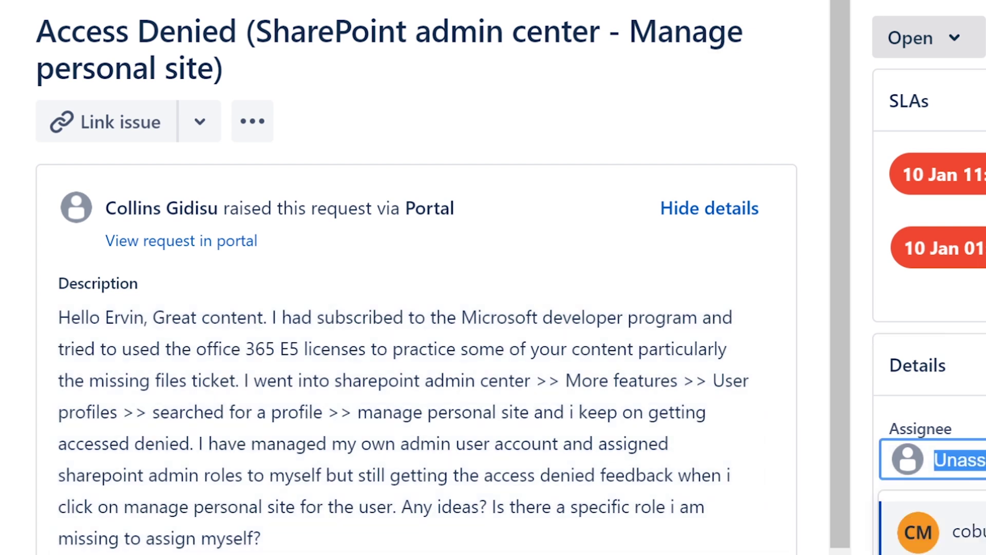
{"action": "left_click", "coordinate": [983, 529]}
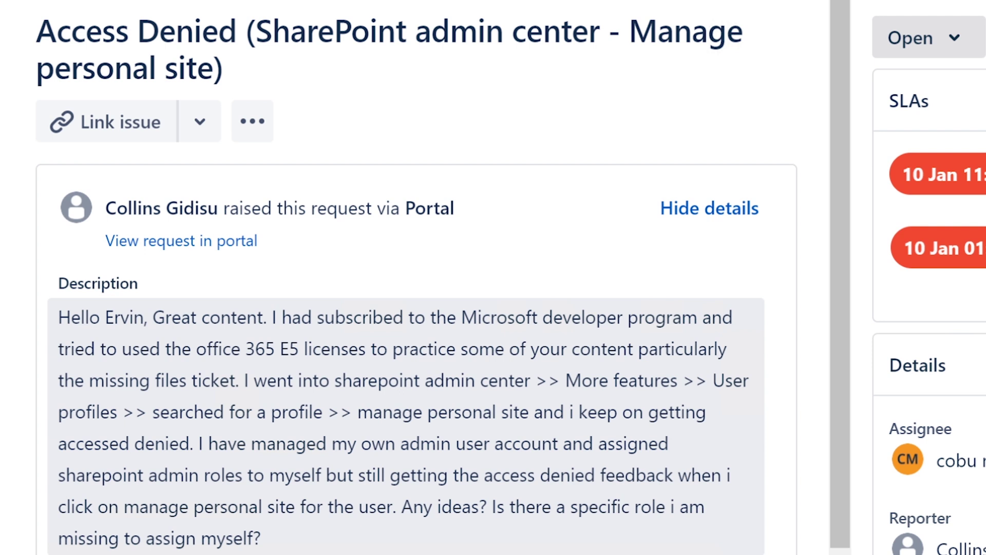
{"action": "left_click_drag", "start_coordinate": [335, 380], "coordinate": [718, 405]}
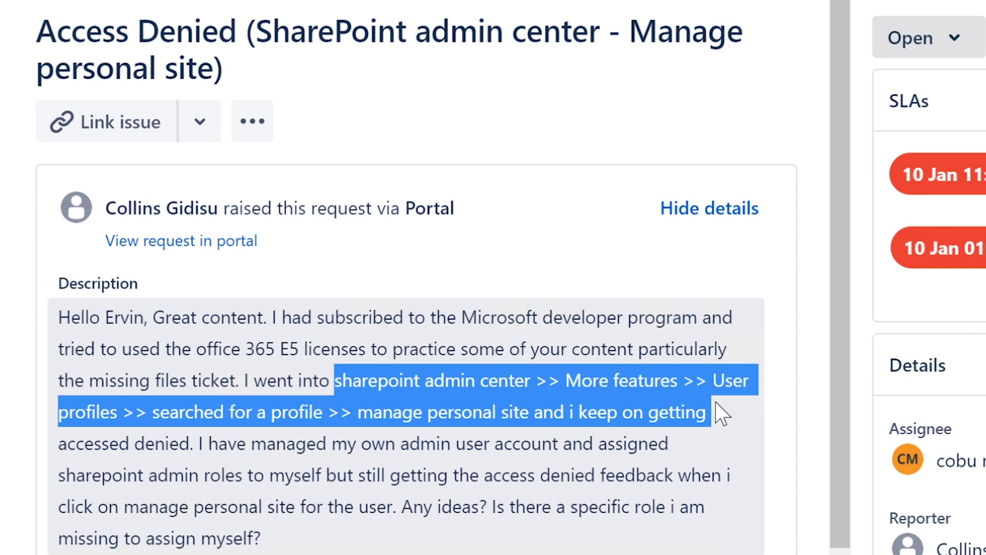
{"action": "left_click_drag", "start_coordinate": [721, 413], "coordinate": [197, 444]}
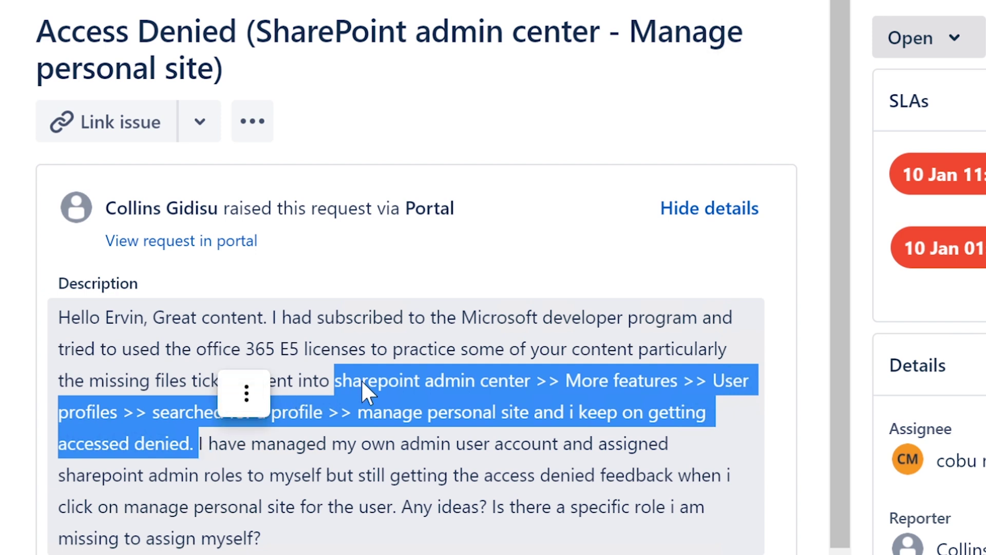
Step: Re-highlight the customer's reproduction steps up to 'accessed denied' in the description
{"action": "left_click", "coordinate": [558, 385]}
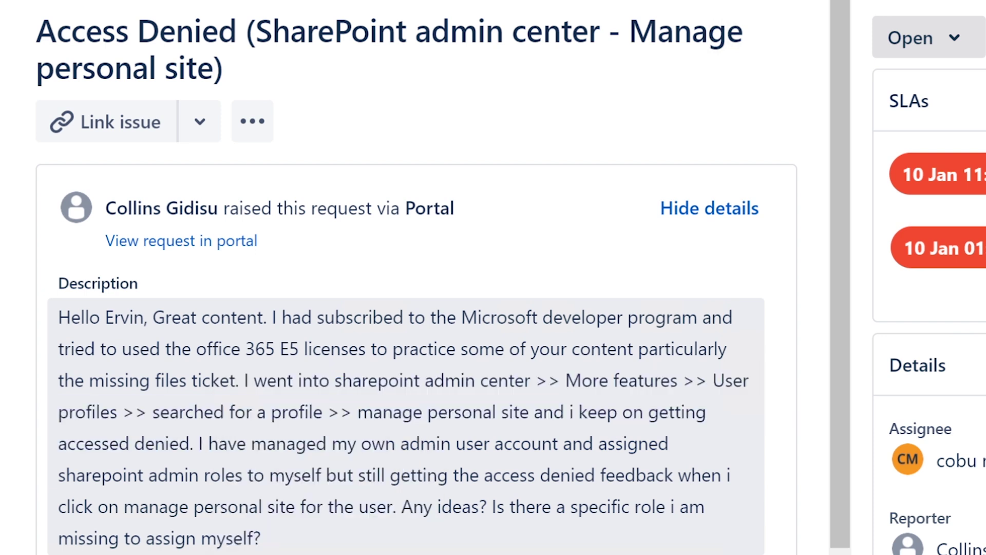
{"action": "left_click_drag", "start_coordinate": [334, 380], "coordinate": [725, 426]}
{"action": "left_click_drag", "start_coordinate": [334, 380], "coordinate": [198, 444]}
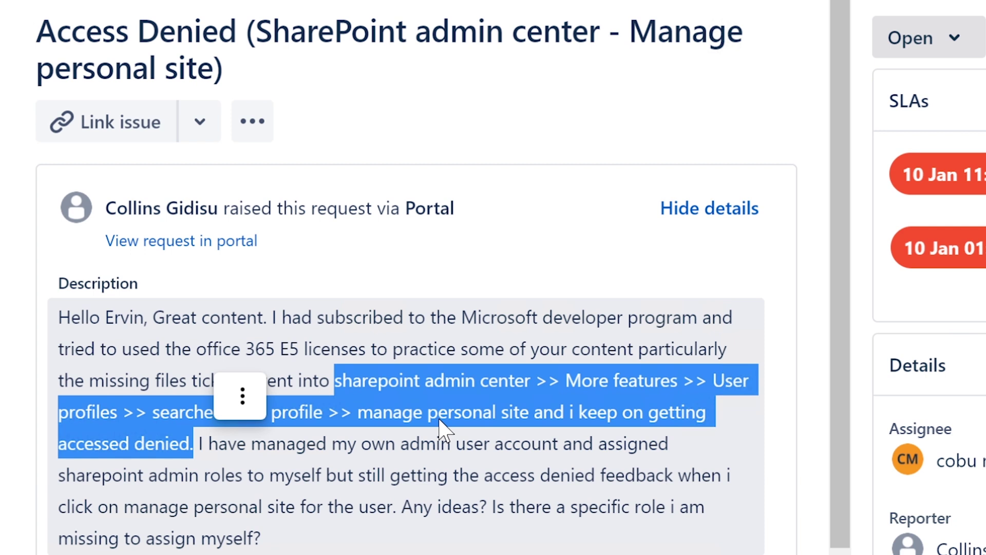
{"action": "key", "text": "ctrl+c"}
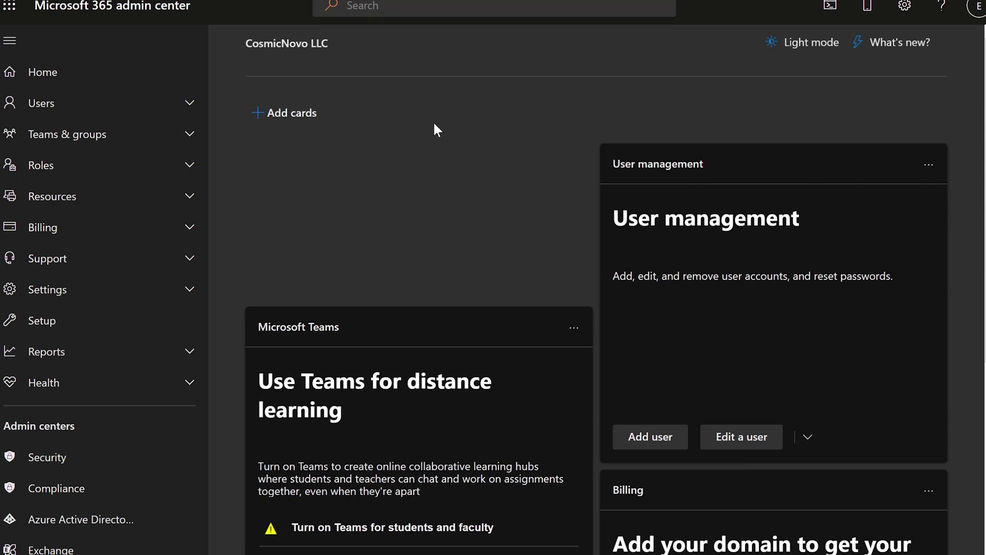
Step: Open the first user's account details from Users > Active users
{"action": "left_click", "coordinate": [114, 103]}
{"action": "left_click", "coordinate": [73, 134]}
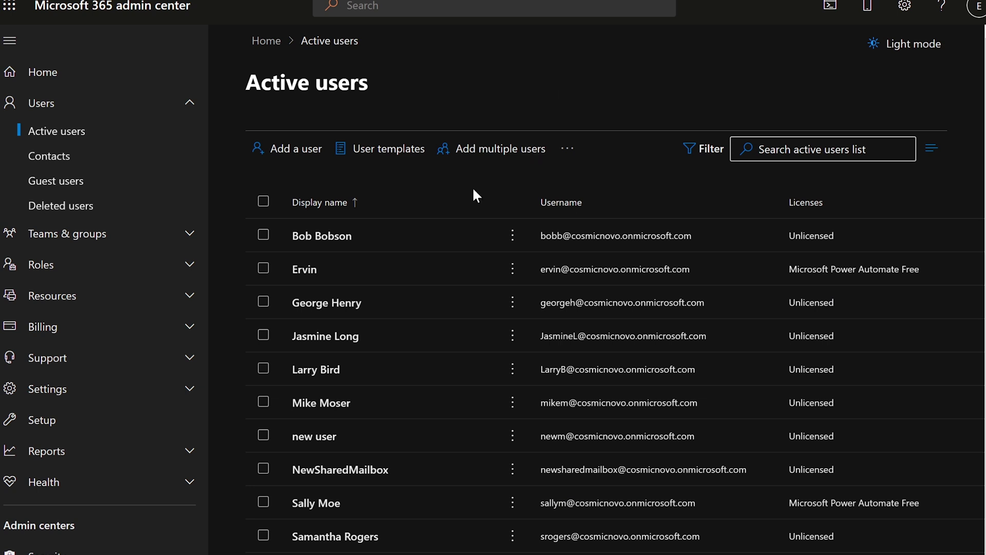
{"action": "left_click", "coordinate": [324, 236]}
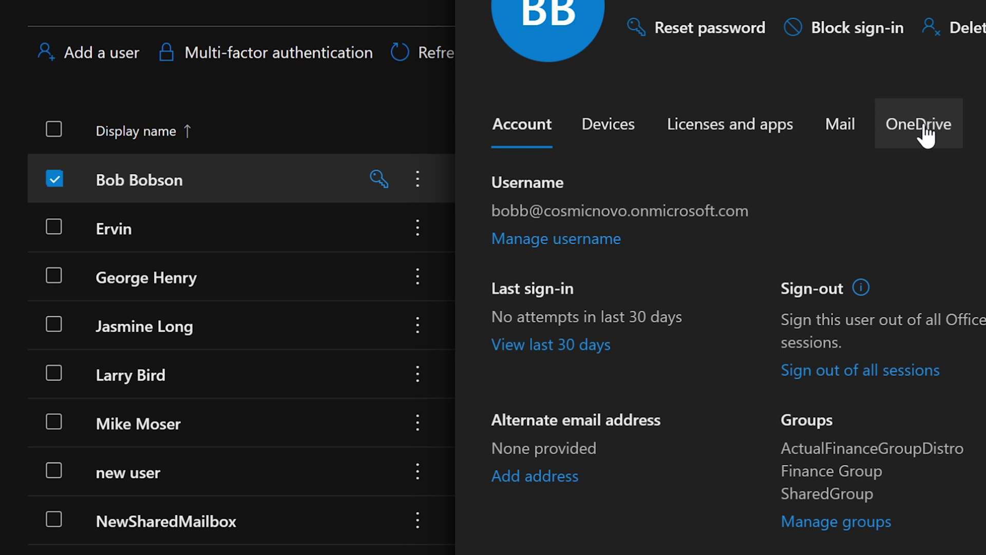
Step: Check the user's OneDrive tab shows it isn't set up, then close the details panel
{"action": "left_click", "coordinate": [924, 134]}
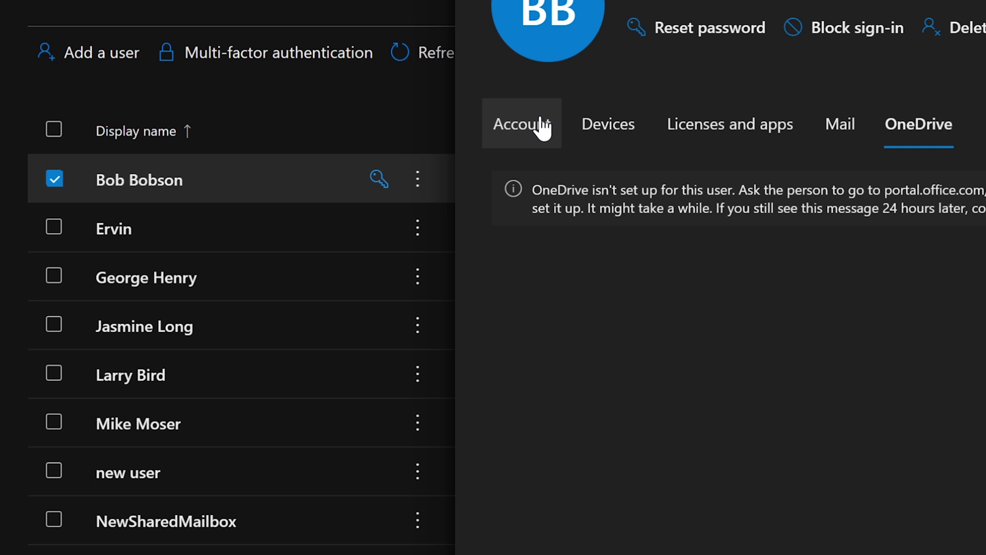
{"action": "left_click", "coordinate": [542, 126]}
{"action": "key", "text": "Escape"}
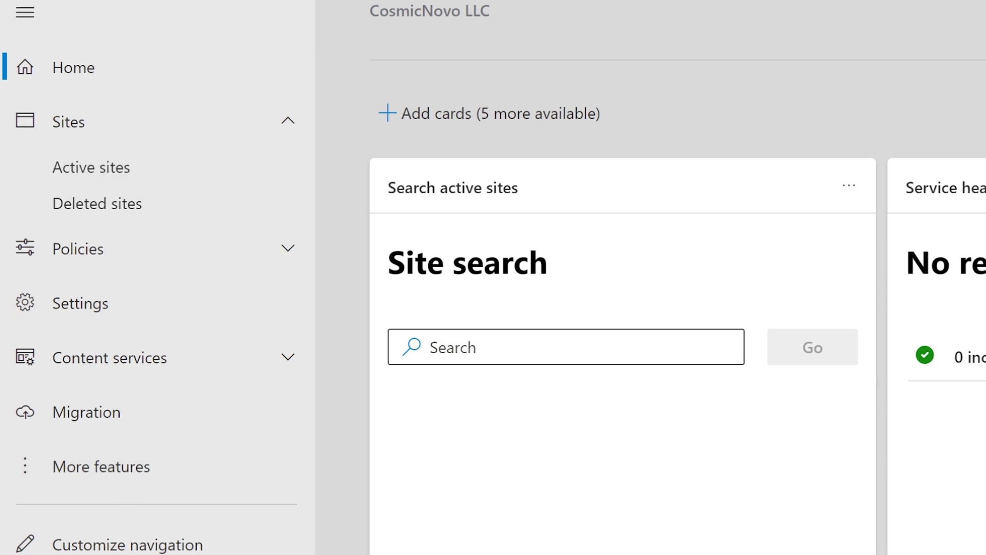
Step: Open User profiles management from the More features page
{"action": "left_click", "coordinate": [126, 469]}
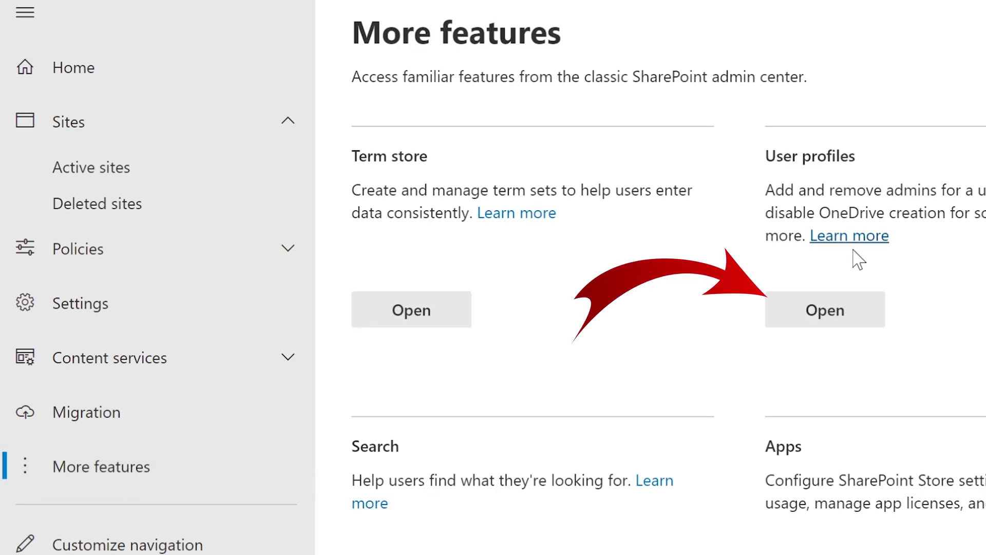
{"action": "left_click", "coordinate": [831, 315]}
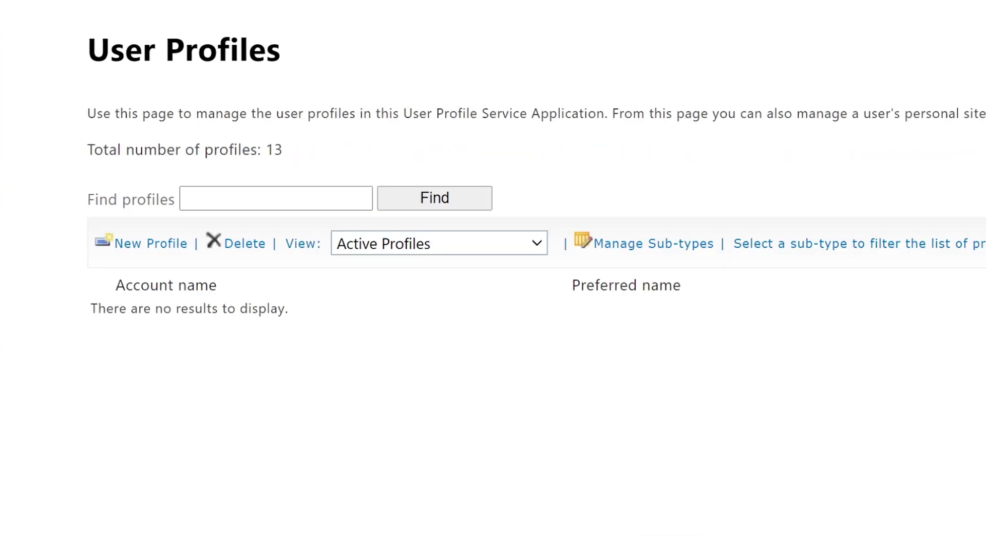
Step: Search user profiles for the first user's username and try Manage Personal Site, which reports none exists
{"action": "left_click", "coordinate": [185, 198]}
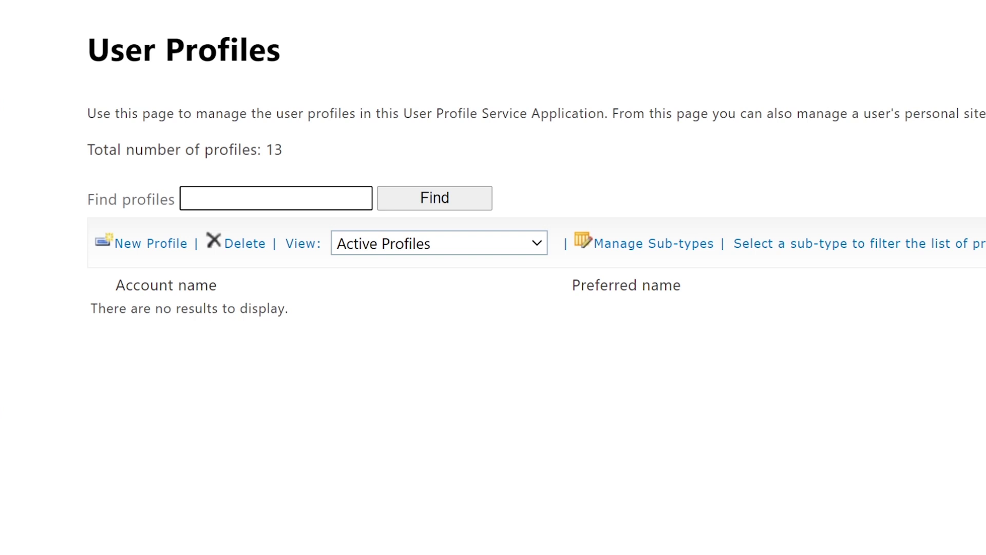
{"action": "type", "text": "bob"}
{"action": "key", "text": "Return"}
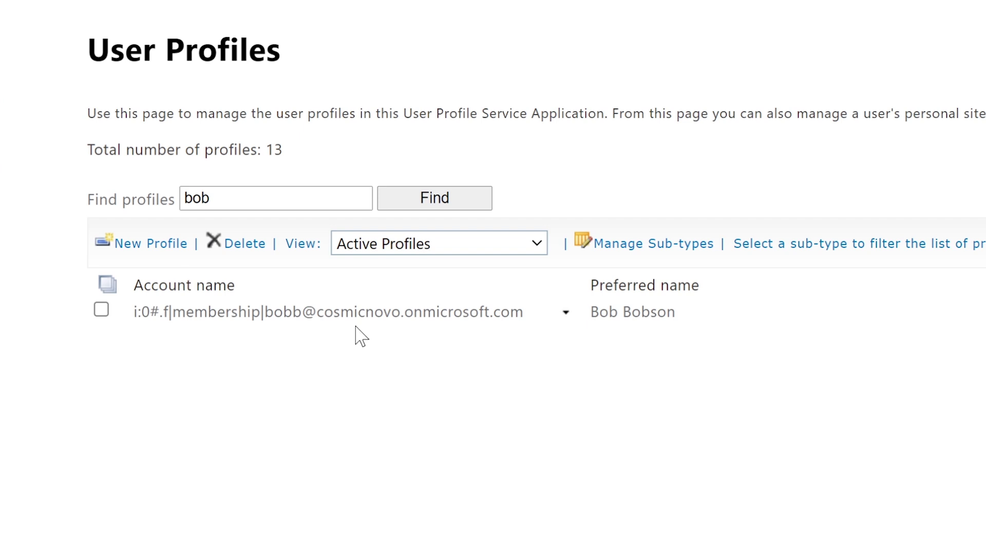
{"action": "mouse_move", "coordinate": [565, 314]}
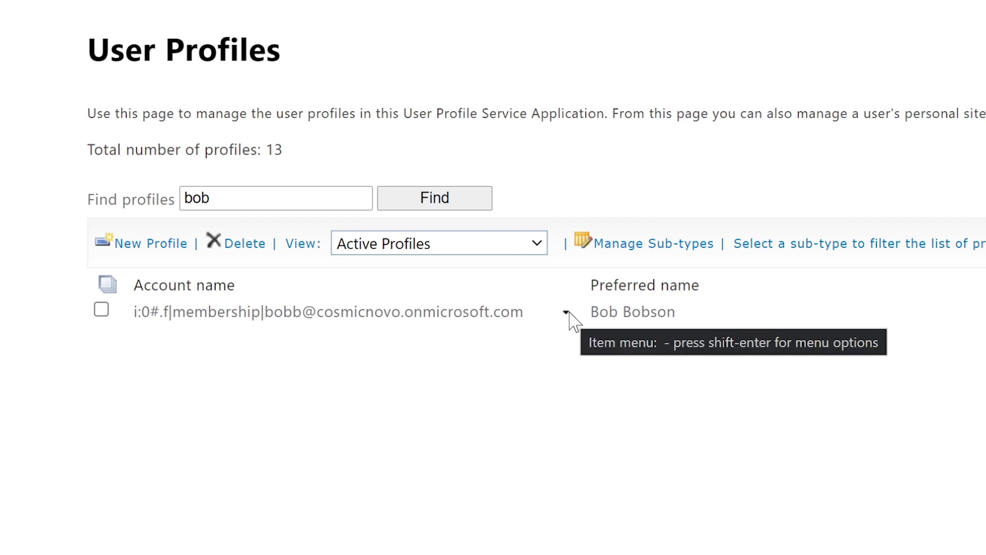
{"action": "left_click", "coordinate": [566, 315]}
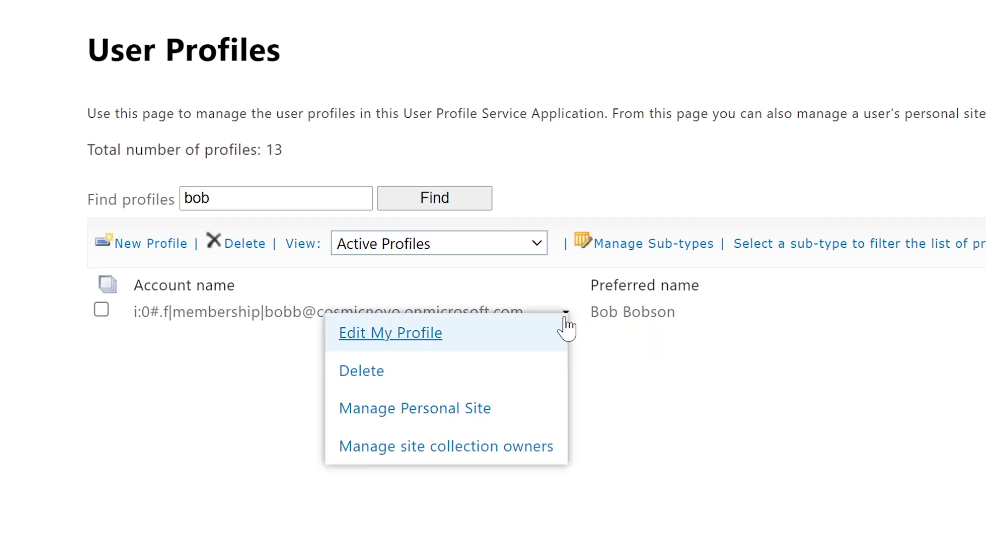
{"action": "left_click", "coordinate": [414, 409]}
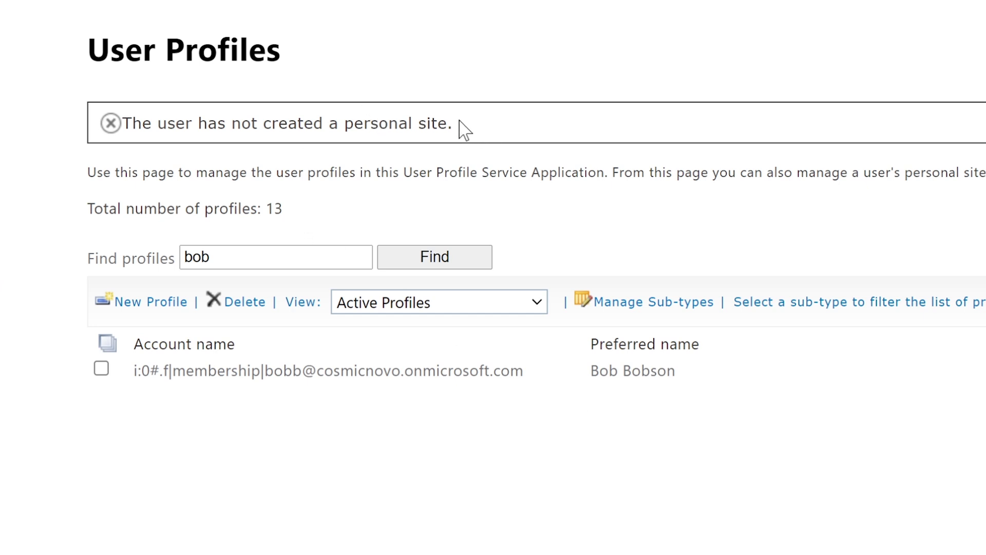
Step: Search profiles for the second user's username and open their personal site via Manage Personal Site
{"action": "left_click_drag", "start_coordinate": [215, 257], "coordinate": [170, 265]}
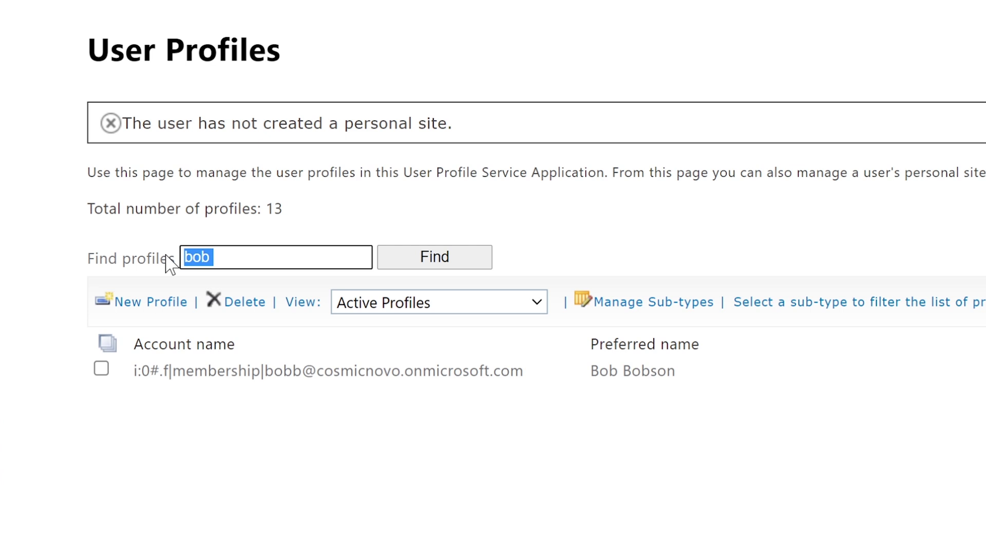
{"action": "type", "text": "sally"}
{"action": "key", "text": "Return"}
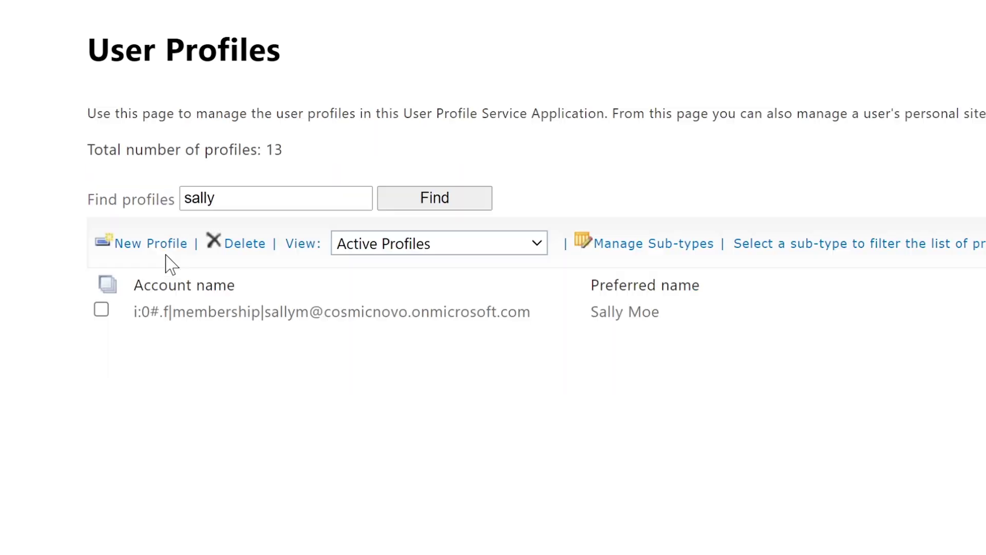
{"action": "left_click", "coordinate": [566, 312]}
{"action": "left_click", "coordinate": [440, 403]}
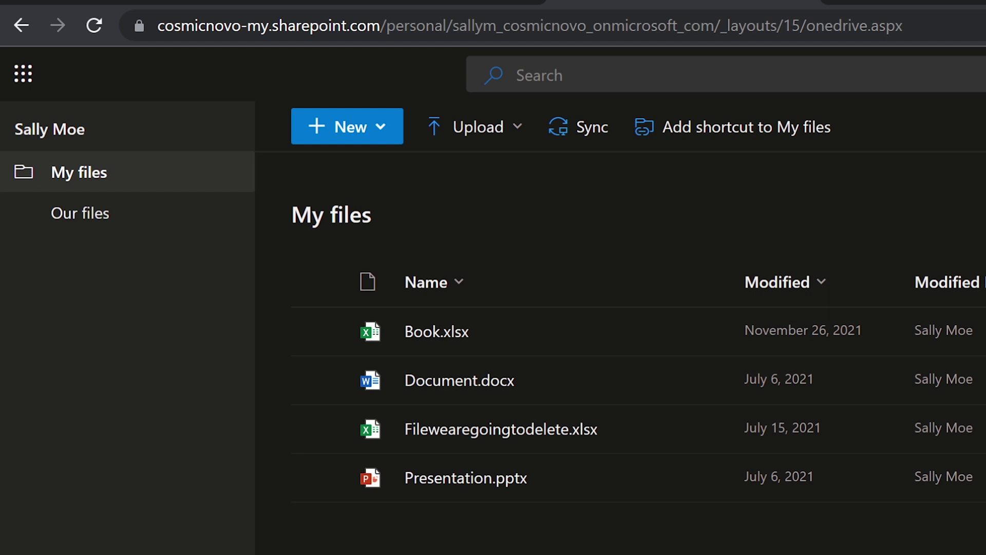
{"action": "left_click_drag", "start_coordinate": [451, 25], "coordinate": [950, 26]}
{"action": "left_click", "coordinate": [954, 25]}
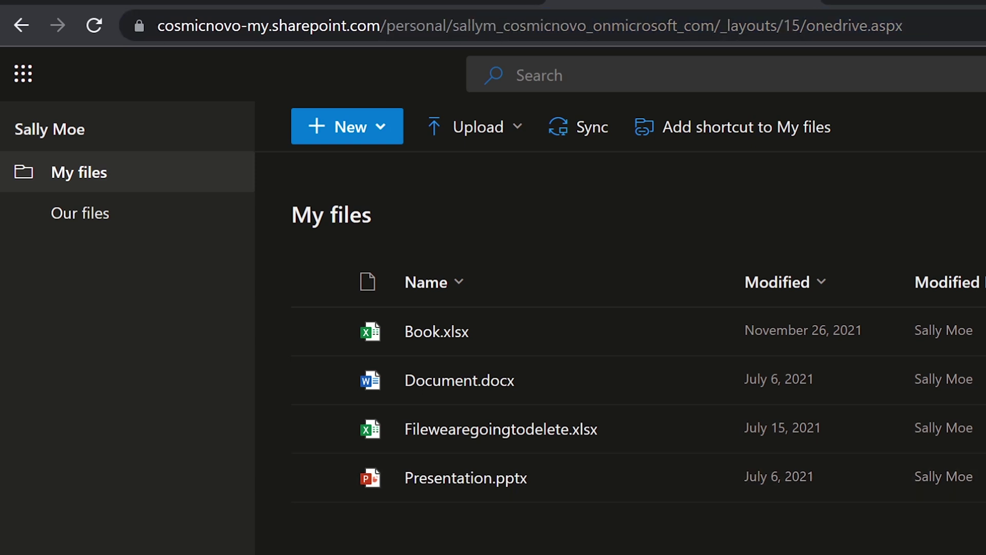
{"action": "mouse_move", "coordinate": [445, 333]}
{"action": "left_click", "coordinate": [107, 217]}
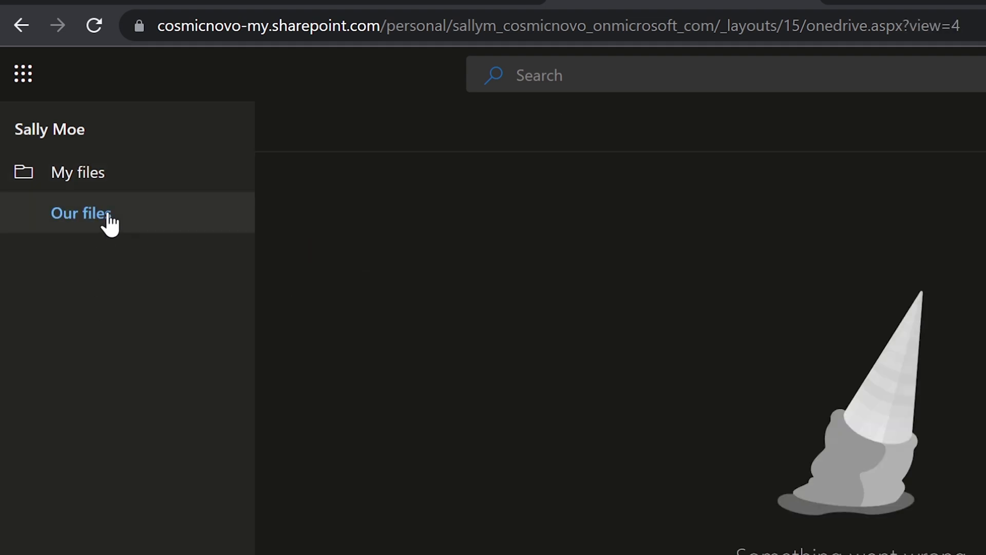
{"action": "left_click", "coordinate": [106, 177]}
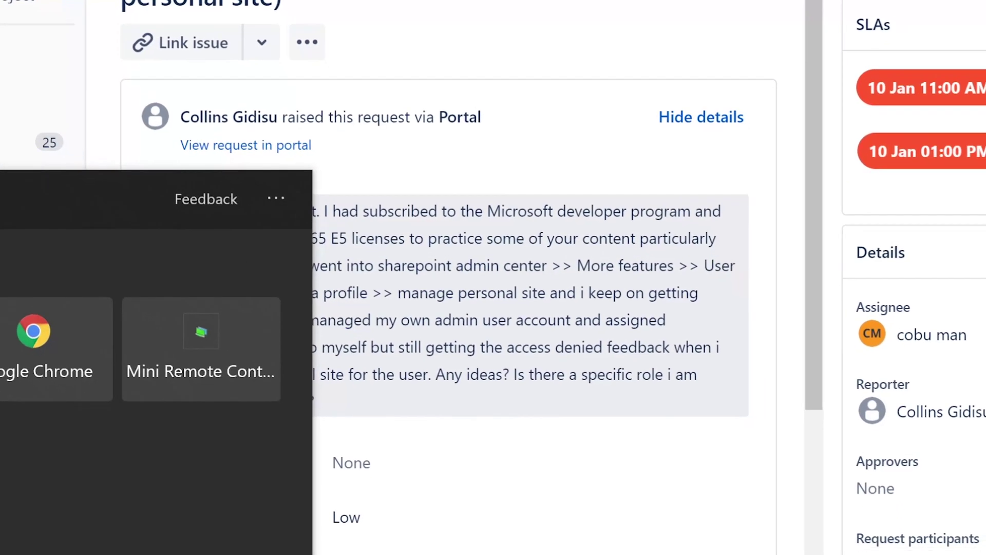
Step: Edit the ticket description and highlight the access-denied phrase and the self-assigned admin roles passage
{"action": "left_click", "coordinate": [406, 295]}
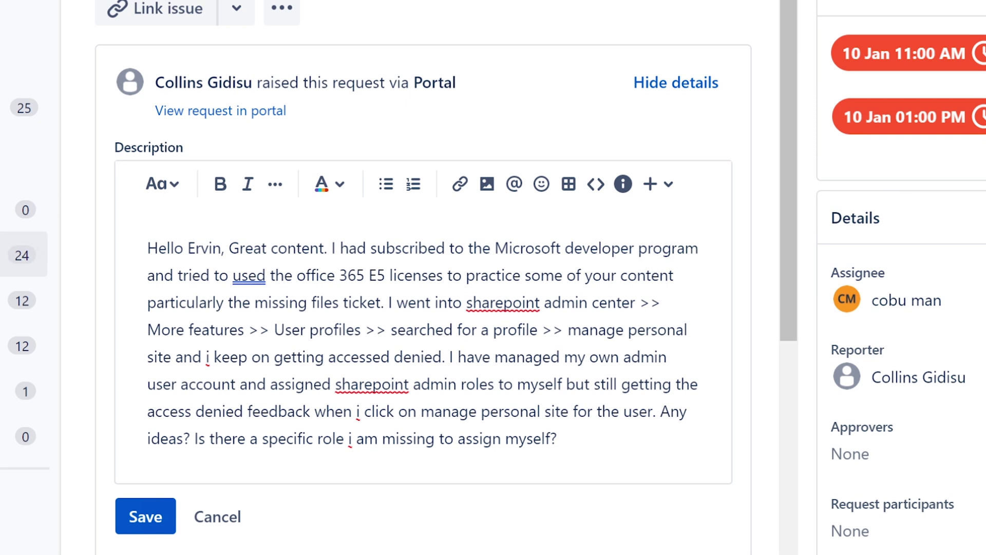
{"action": "left_click_drag", "start_coordinate": [148, 411], "coordinate": [646, 411]}
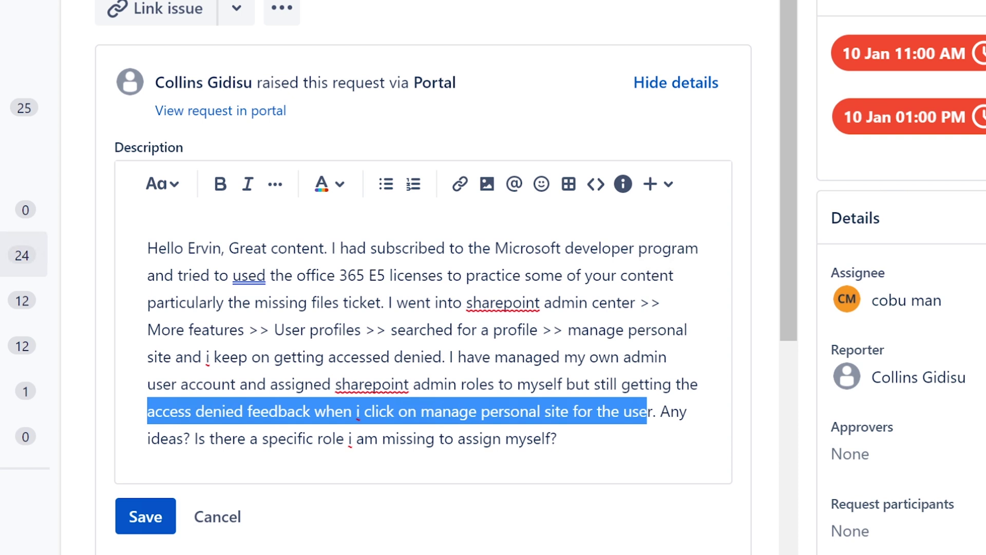
{"action": "left_click_drag", "start_coordinate": [409, 384], "coordinate": [681, 384]}
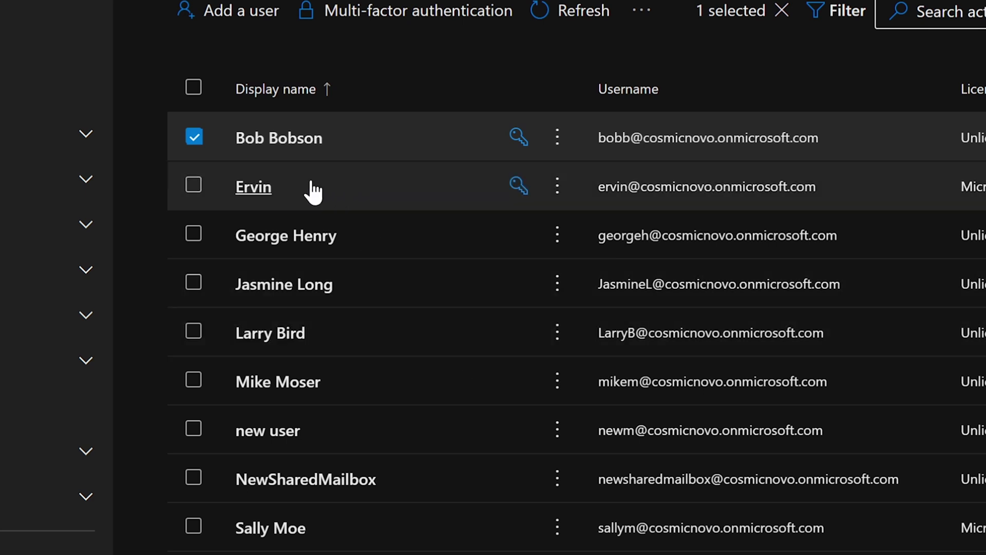
Step: Open the second user's details and scroll through their Licenses and apps tab to Apps
{"action": "left_click", "coordinate": [312, 191]}
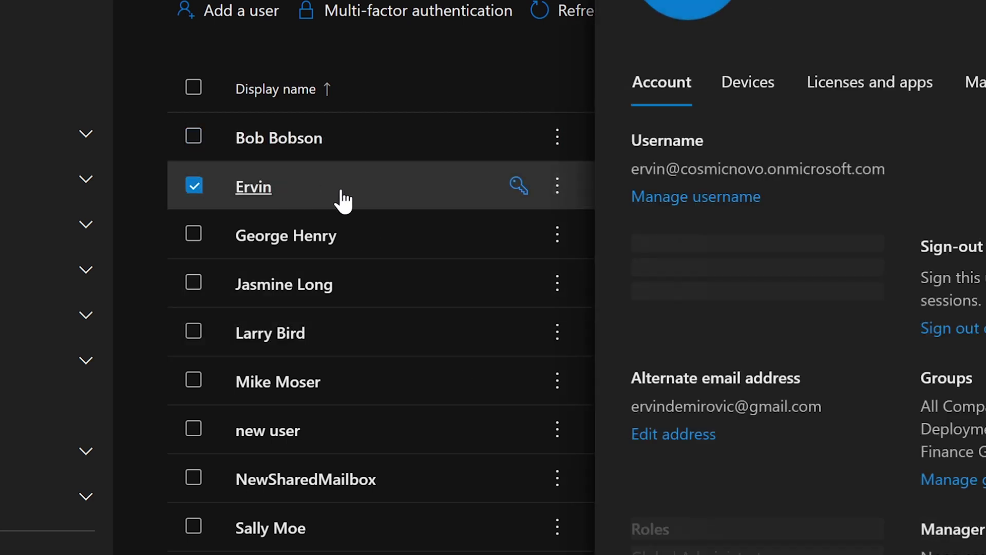
{"action": "left_click", "coordinate": [866, 86]}
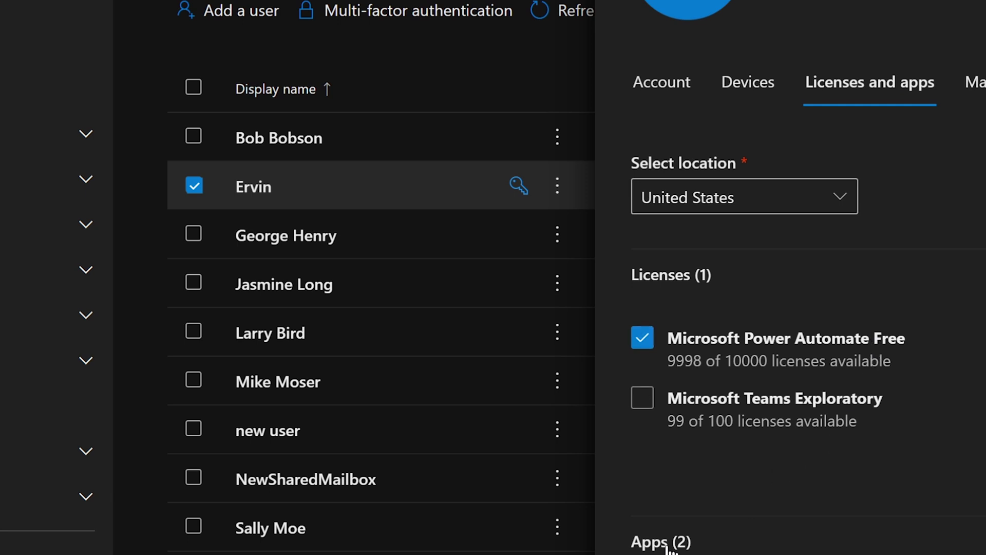
{"action": "scroll", "coordinate": [844, 518], "scroll_direction": "down", "scroll_amount": 2}
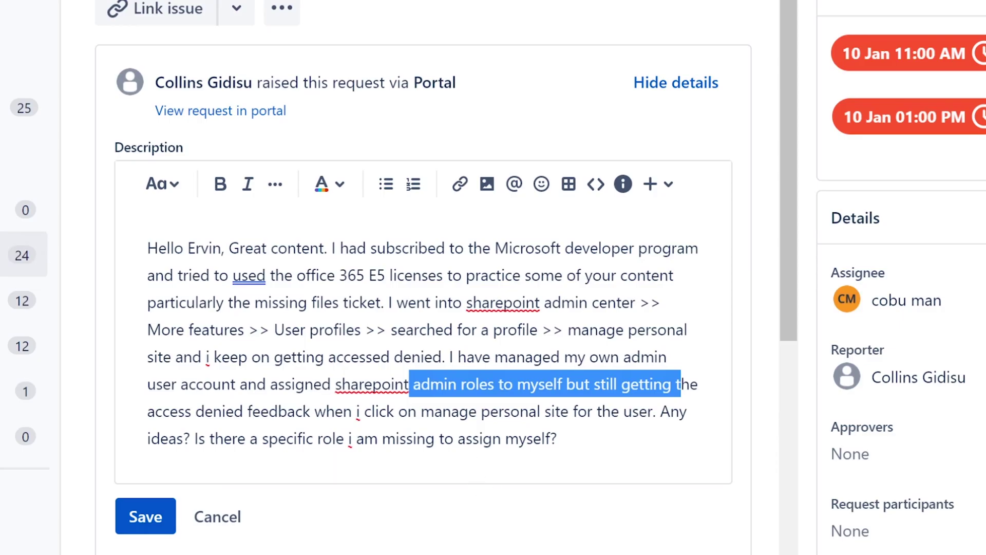
{"action": "left_click", "coordinate": [508, 357]}
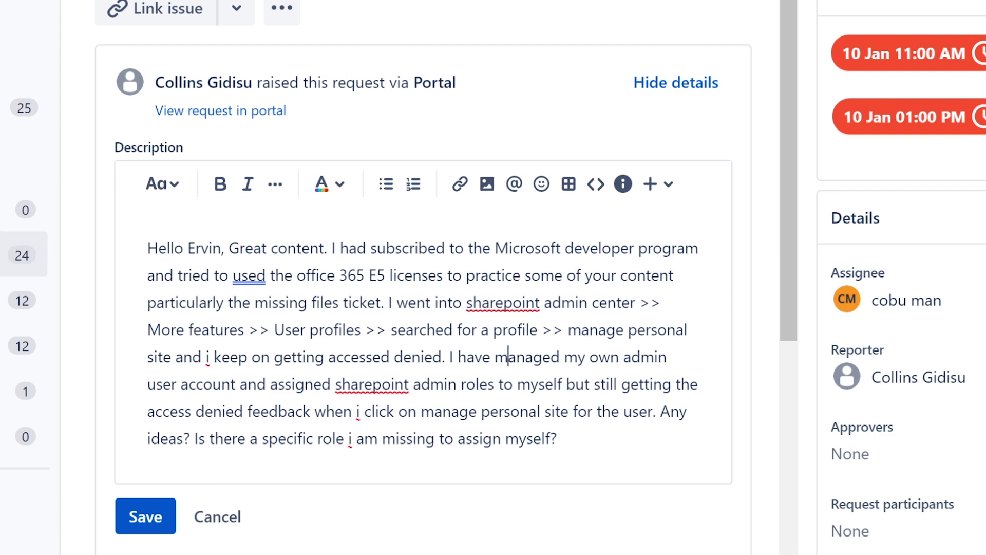
{"action": "left_click_drag", "start_coordinate": [567, 329], "coordinate": [656, 411]}
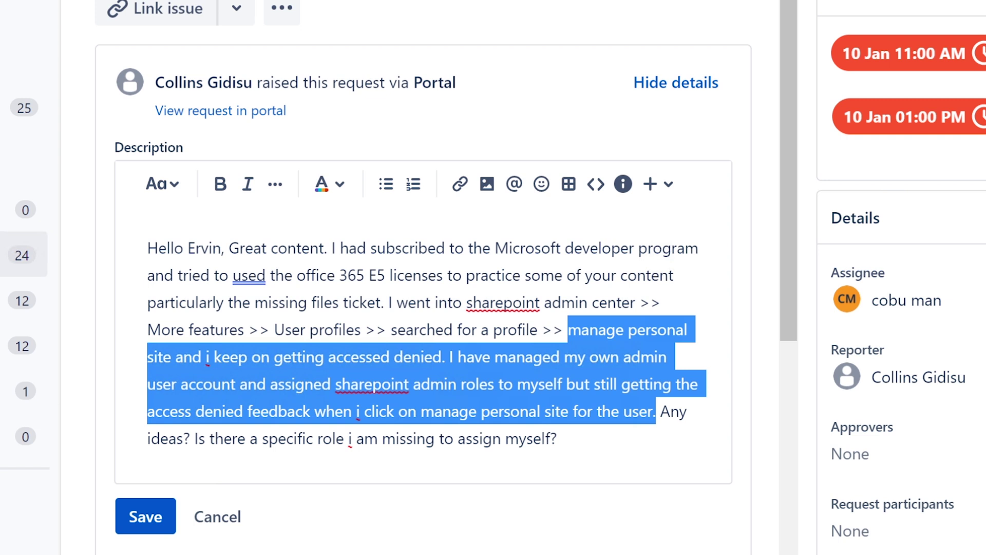
{"action": "left_click_drag", "start_coordinate": [656, 412], "coordinate": [560, 439]}
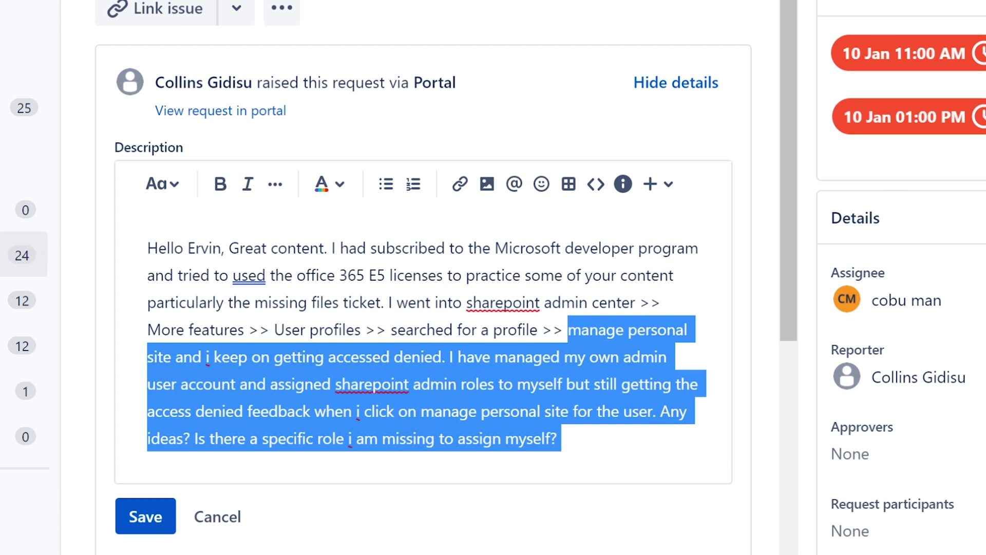
{"action": "left_click", "coordinate": [623, 356]}
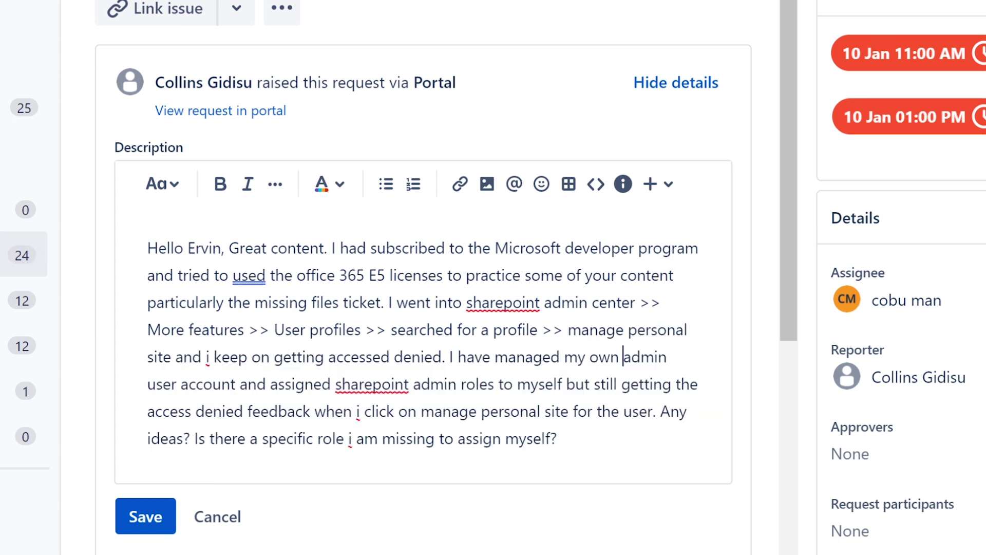
{"action": "left_click_drag", "start_coordinate": [559, 438], "coordinate": [417, 411]}
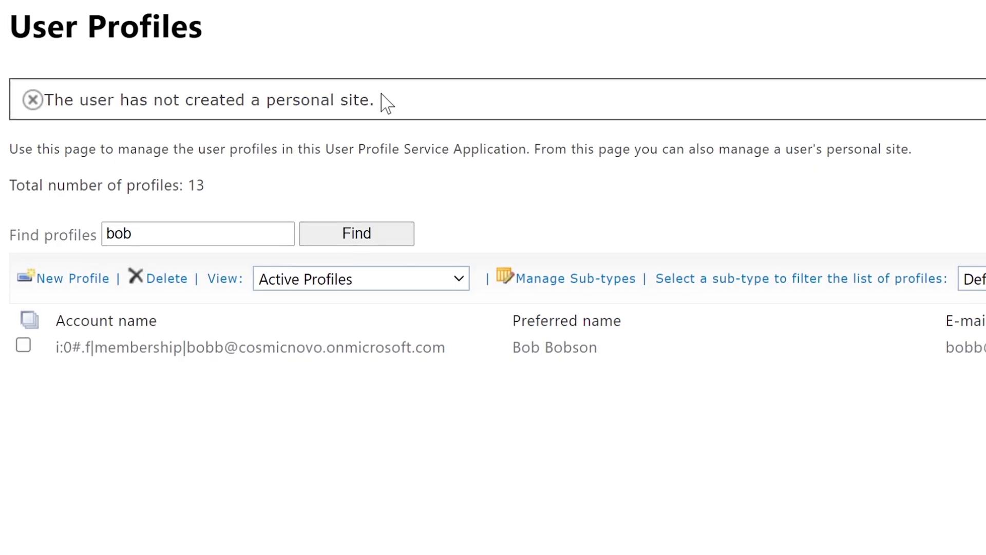
Step: Highlight the personal-site error message and the page description on User Profiles
{"action": "left_click_drag", "start_coordinate": [381, 101], "coordinate": [45, 101]}
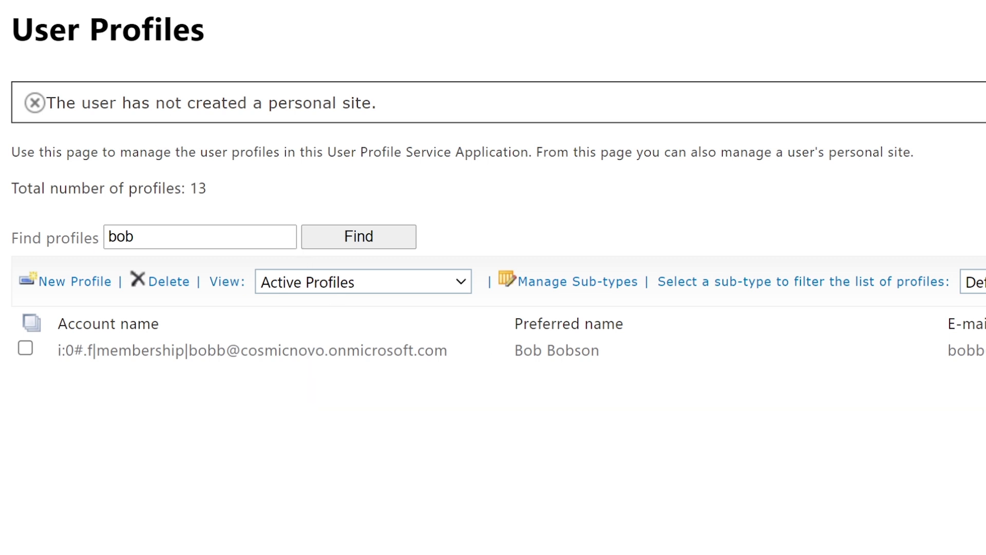
{"action": "left_click_drag", "start_coordinate": [11, 153], "coordinate": [936, 164]}
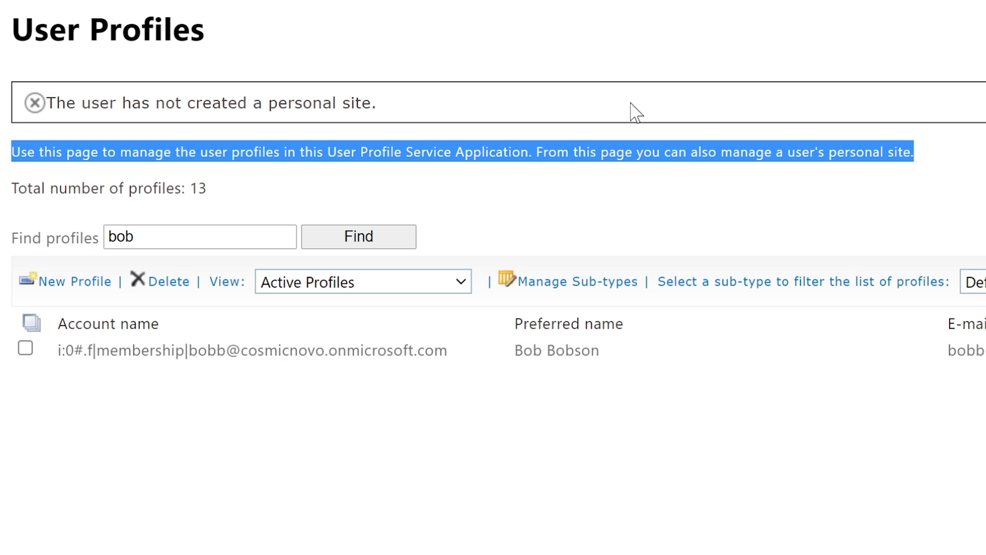
{"action": "left_click", "coordinate": [582, 115]}
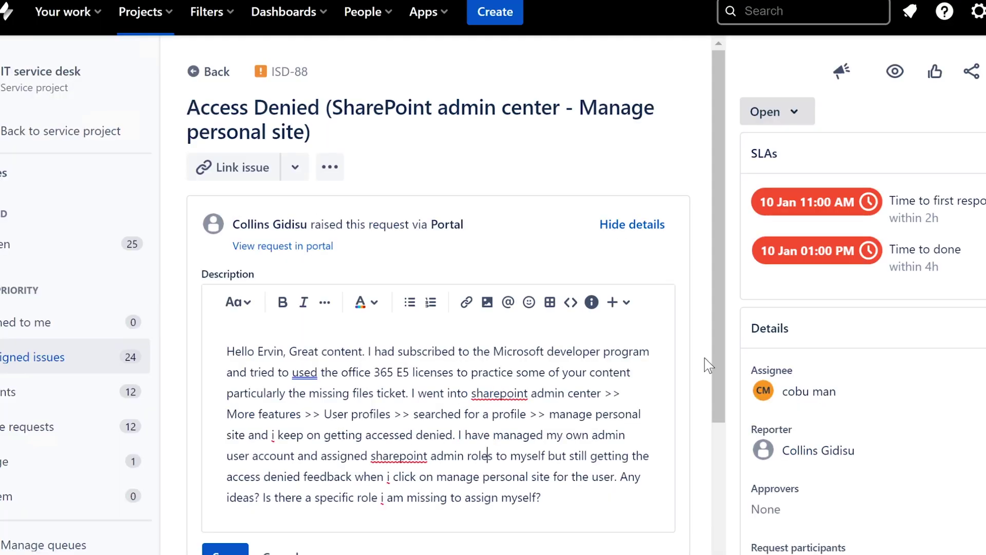
Step: View the ticket 2.JPG attachment showing the customer's checked admin roles
{"action": "left_click_drag", "start_coordinate": [722, 353], "coordinate": [722, 524]}
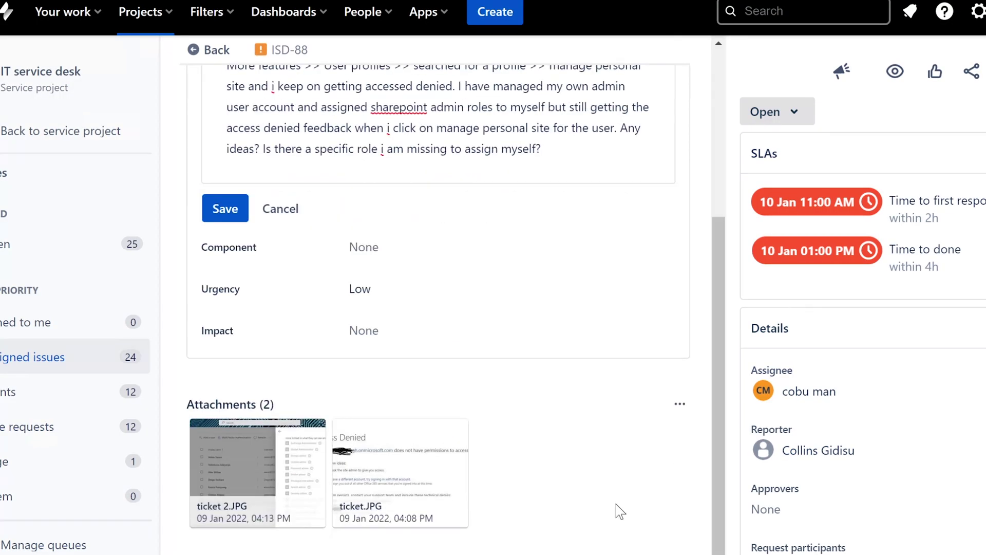
{"action": "left_click", "coordinate": [229, 459]}
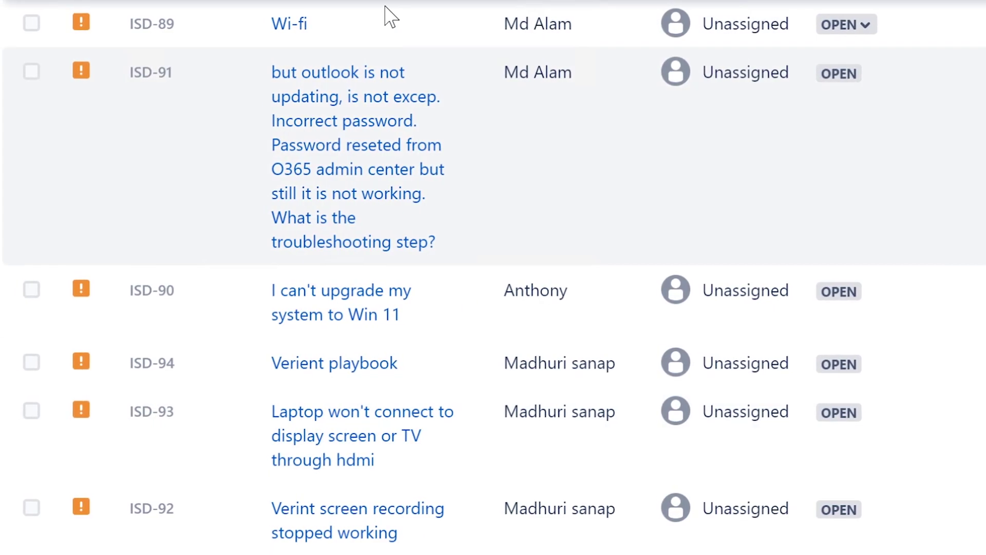
{"action": "scroll", "coordinate": [385, 16], "scroll_direction": "down", "scroll_amount": 2}
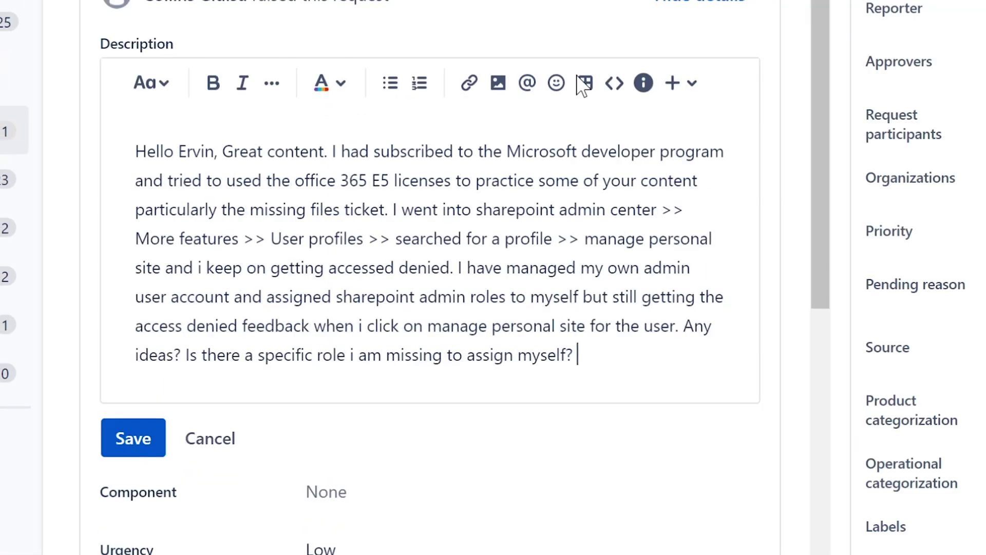
{"action": "scroll", "coordinate": [436, 534], "scroll_direction": "down", "scroll_amount": 3}
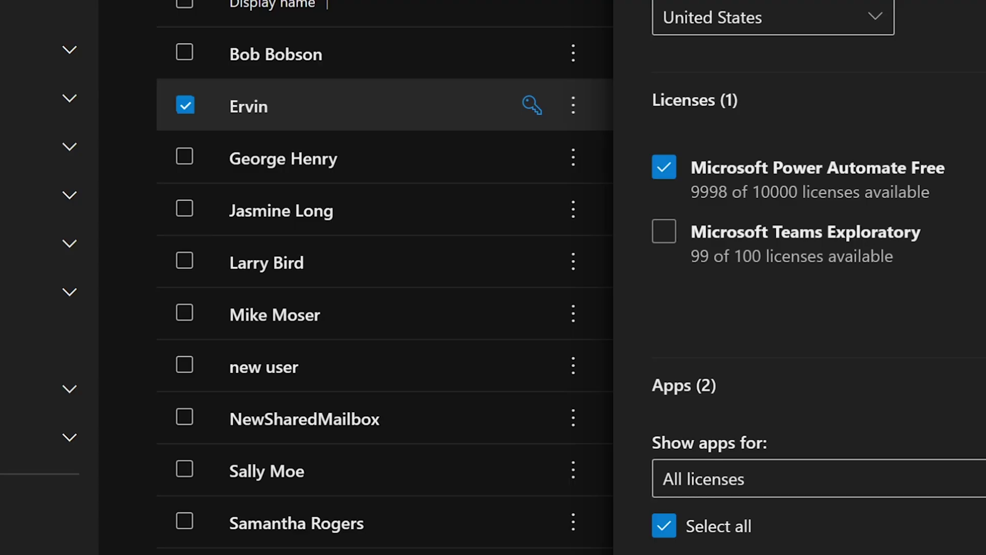
Step: Close the user's license details panel in the Microsoft 365 admin center
{"action": "key", "text": "Escape"}
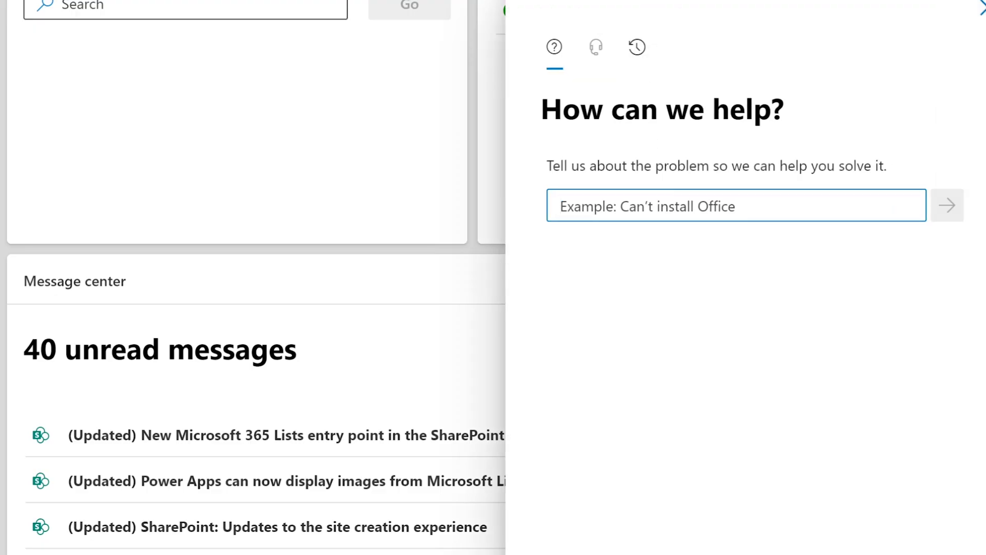
Step: Search help for 'access denied' and open the Access denied to SharePoint topic
{"action": "type", "text": "access de"}
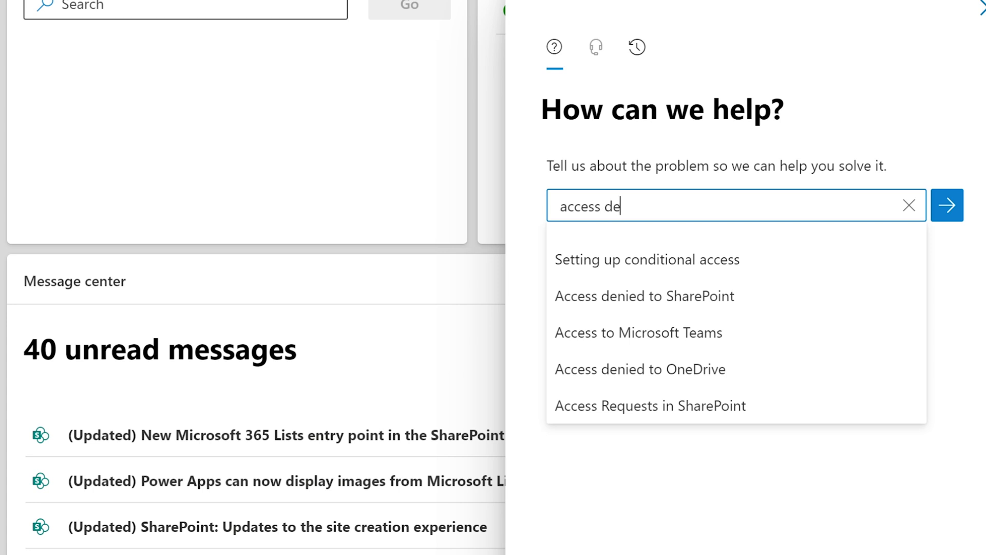
{"action": "type", "text": "nided"}
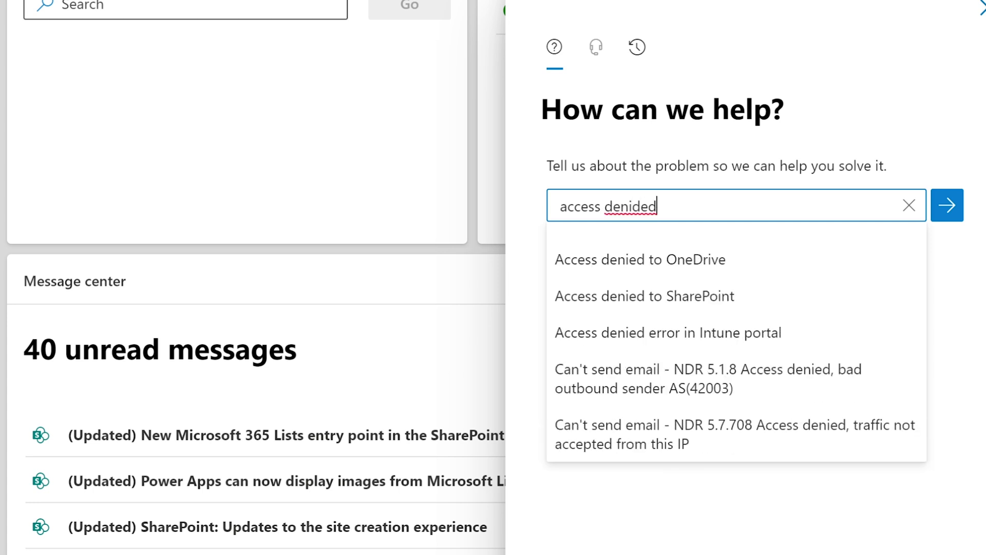
{"action": "left_click", "coordinate": [724, 302]}
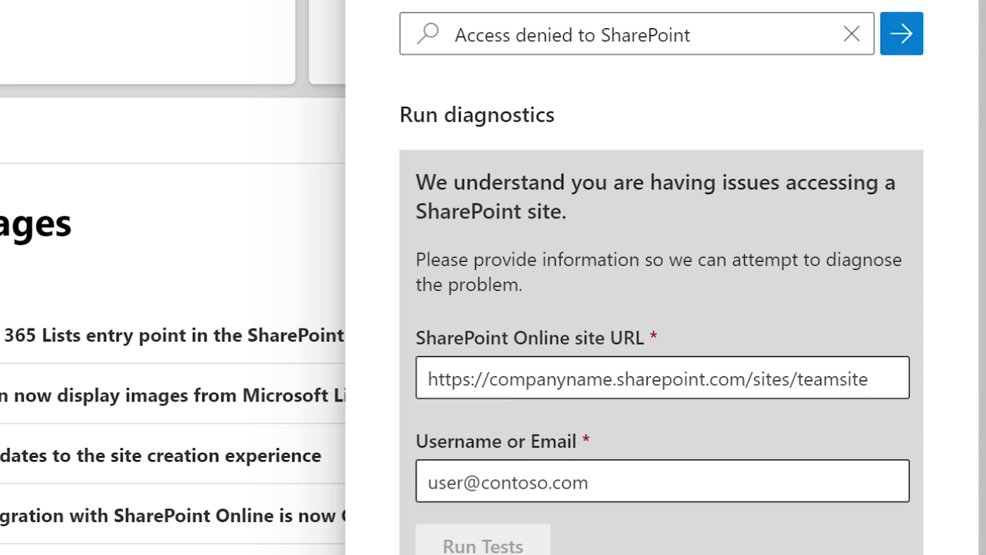
{"action": "scroll", "coordinate": [661, 278], "scroll_direction": "down", "scroll_amount": 5}
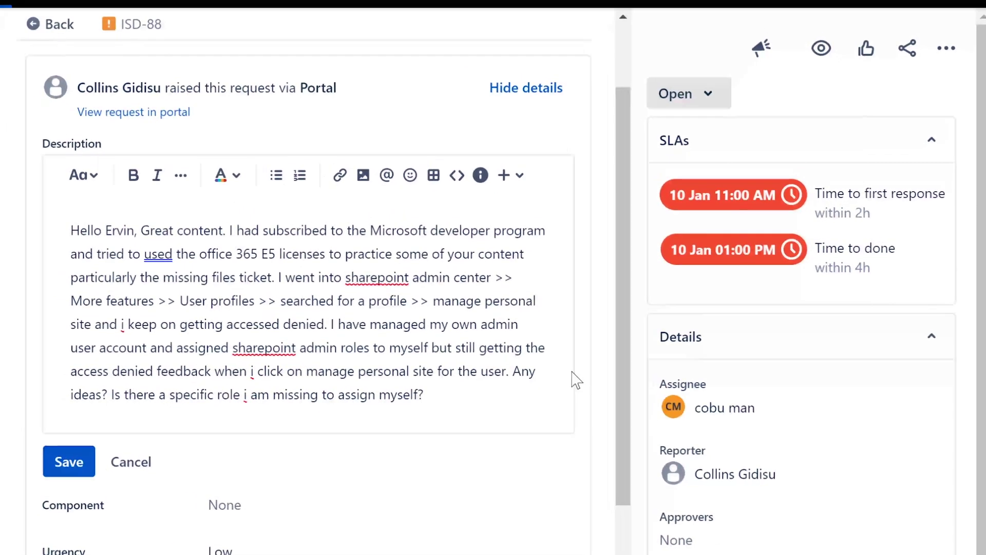
Step: Begin the customer reply with a PC support greeting asking them to check their licenses
{"action": "left_click_drag", "start_coordinate": [630, 321], "coordinate": [629, 544]}
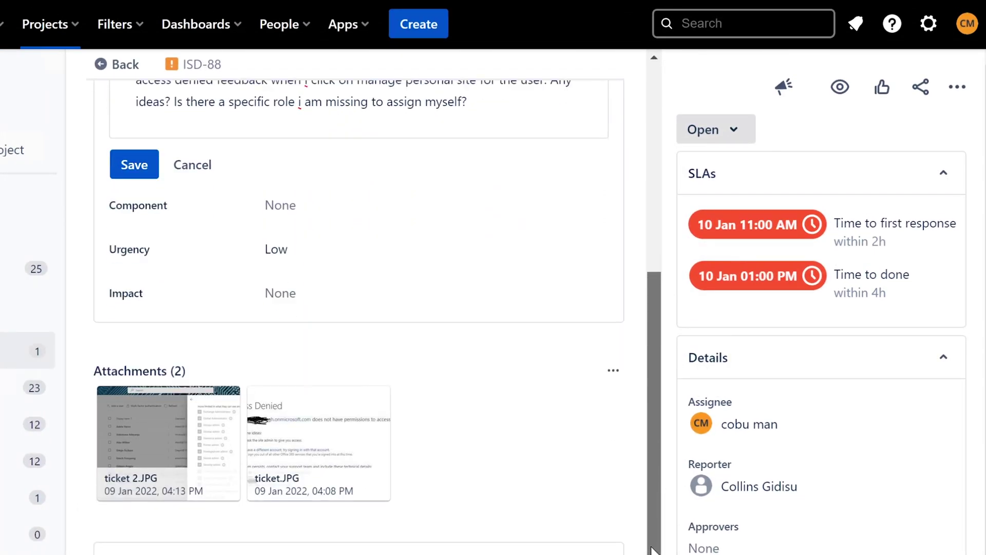
{"action": "scroll", "coordinate": [652, 550], "scroll_direction": "down", "scroll_amount": 4}
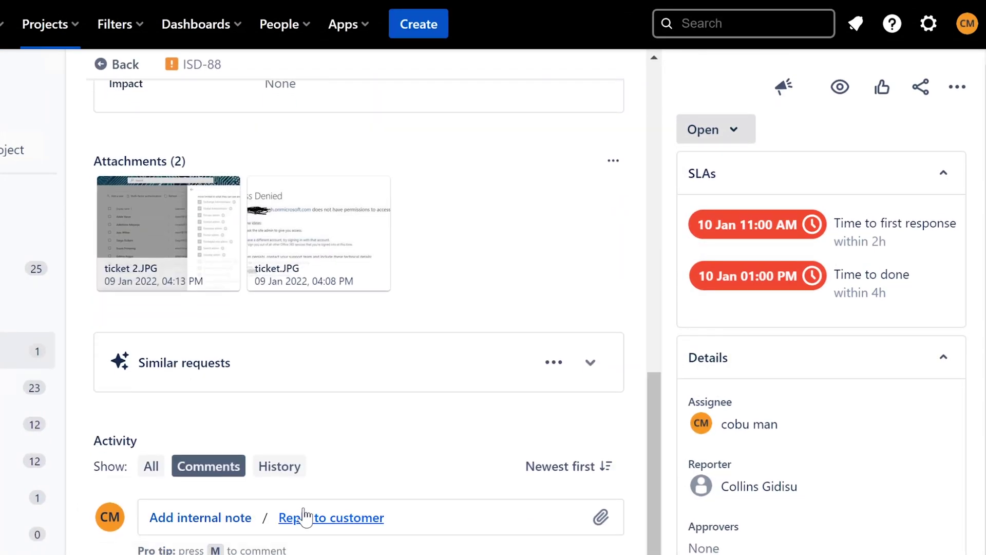
{"action": "left_click", "coordinate": [313, 519]}
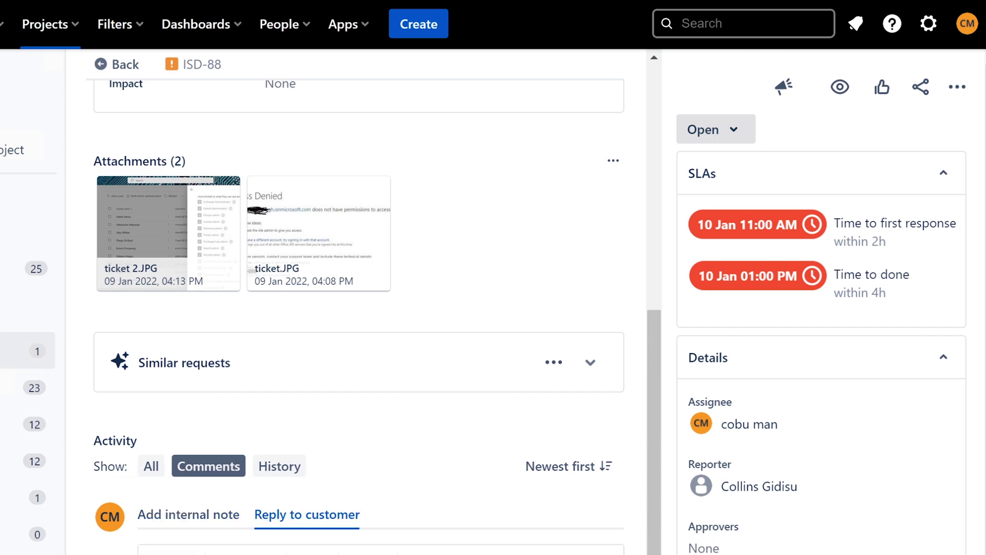
{"action": "type", "text": "Pleas"}
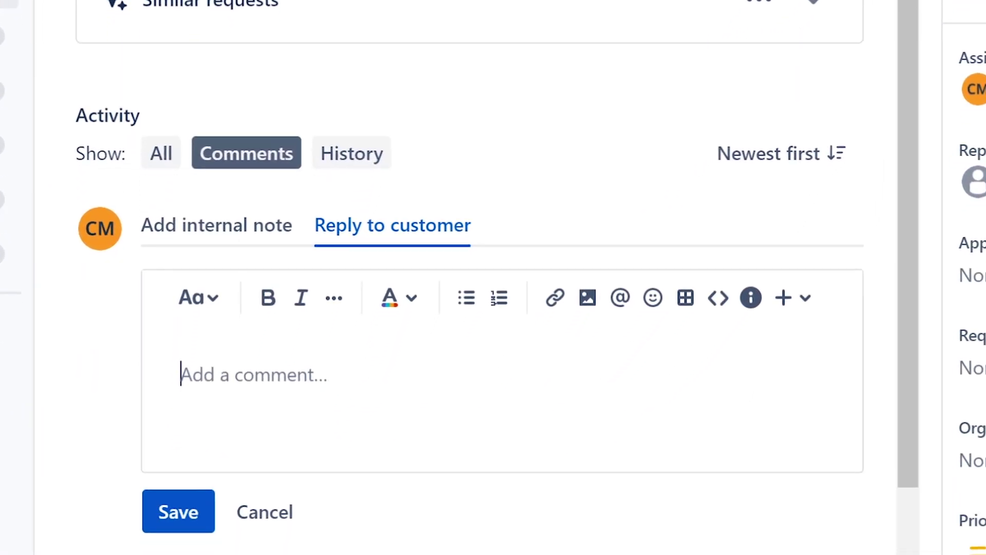
{"action": "type", "text": "Hello, thi"}
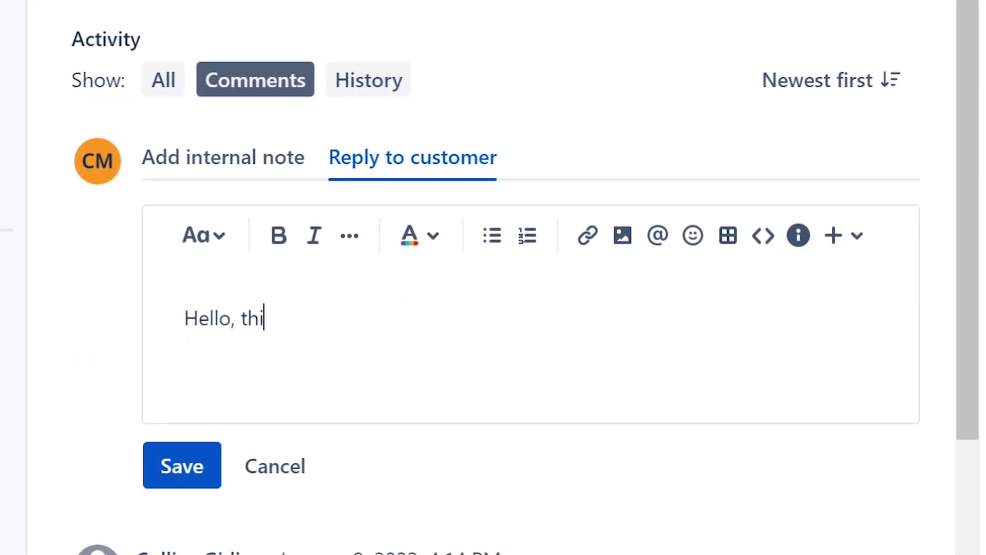
{"action": "type", "text": "s is ERvin"}
{"action": "key", "text": "BackSpace"}
{"action": "key", "text": "BackSpace"}
{"action": "key", "text": "BackSpace"}
{"action": "key", "text": "BackSpace"}
{"action": "type", "text": "rvin with Pc "}
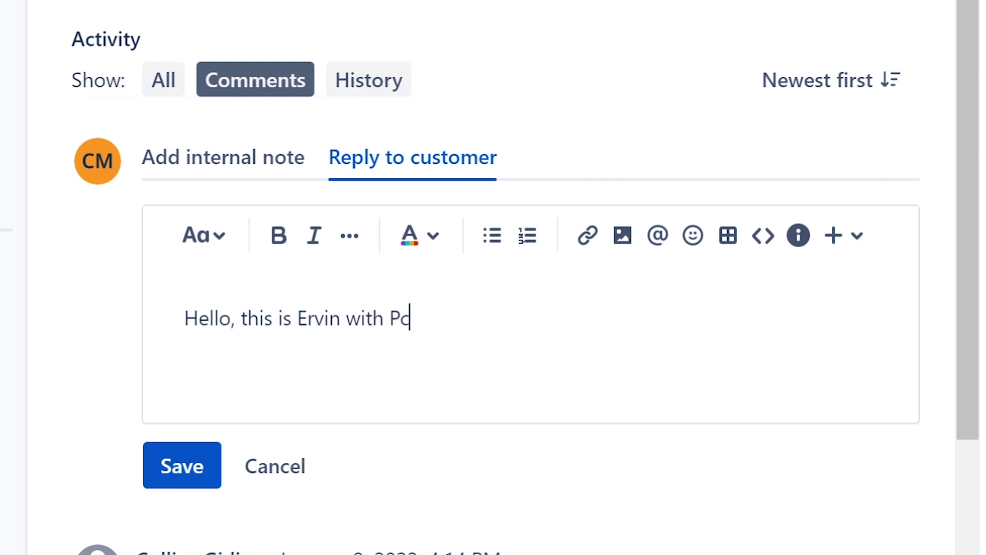
{"action": "type", "text": "support. Ple"}
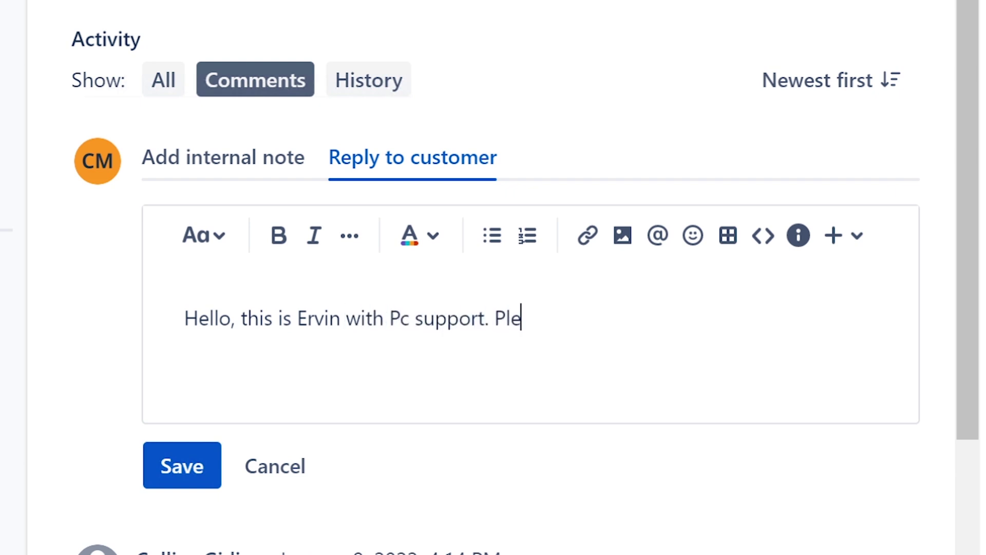
{"action": "type", "text": "ase check to "}
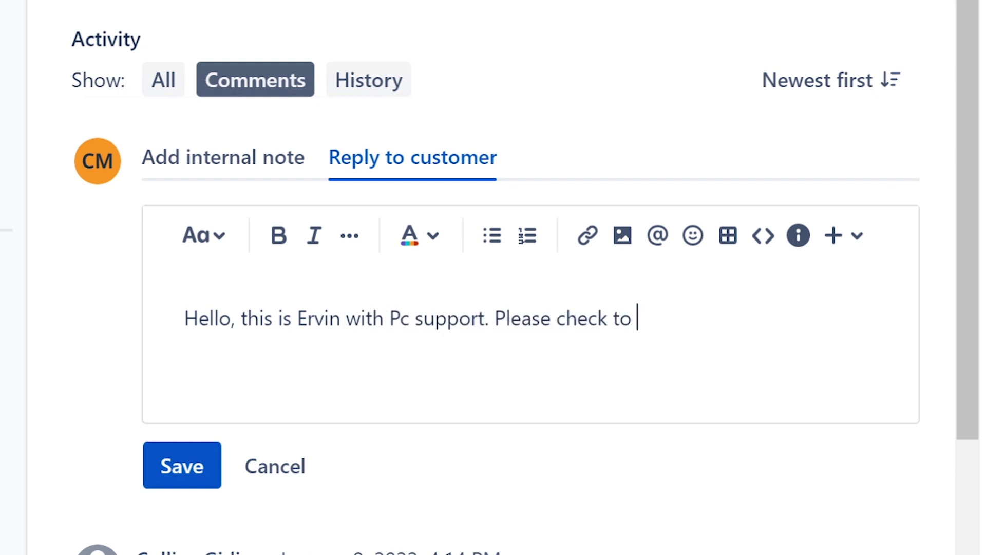
{"action": "type", "text": "make sure your "}
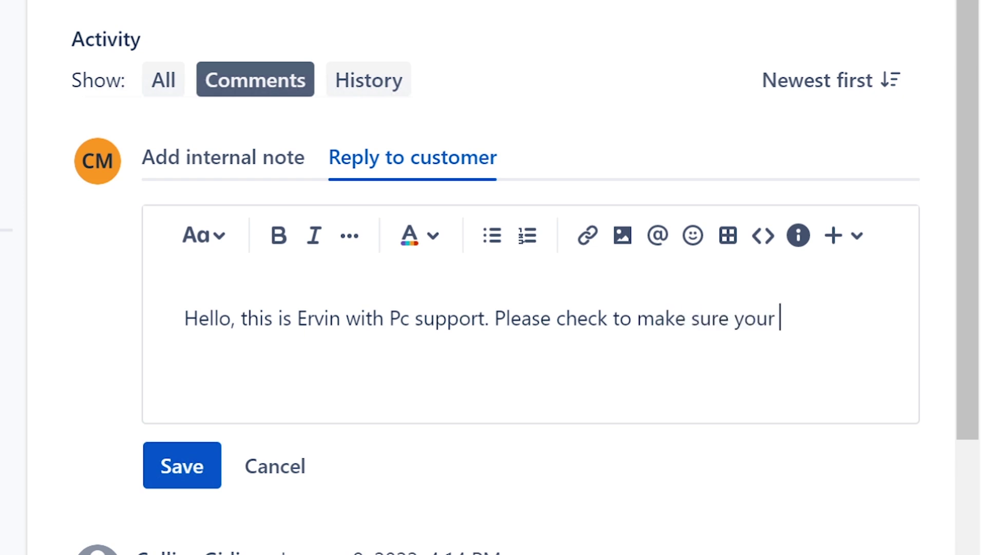
{"action": "type", "text": "licences in office"}
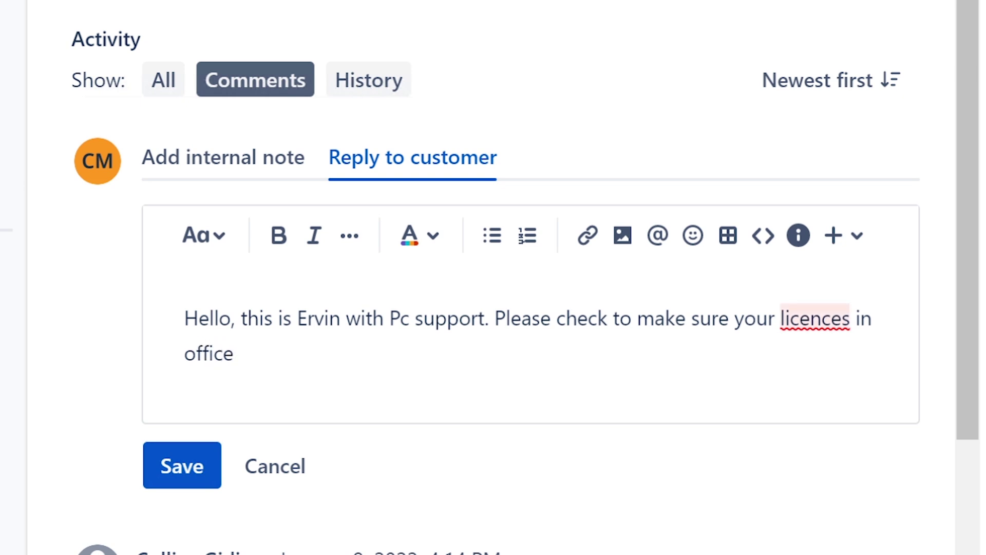
{"action": "left_click", "coordinate": [808, 316]}
{"action": "left_click", "coordinate": [553, 396]}
Step: Add that Office 365 licenses should be active and they should log in as SharePoint Admin
{"action": "type", "text": "365"}
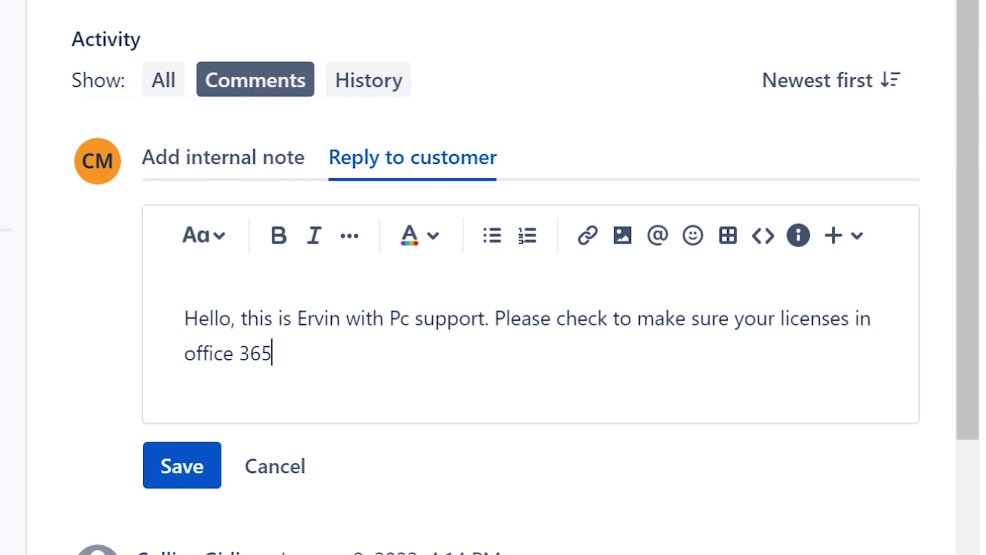
{"action": "type", "text": " are act"}
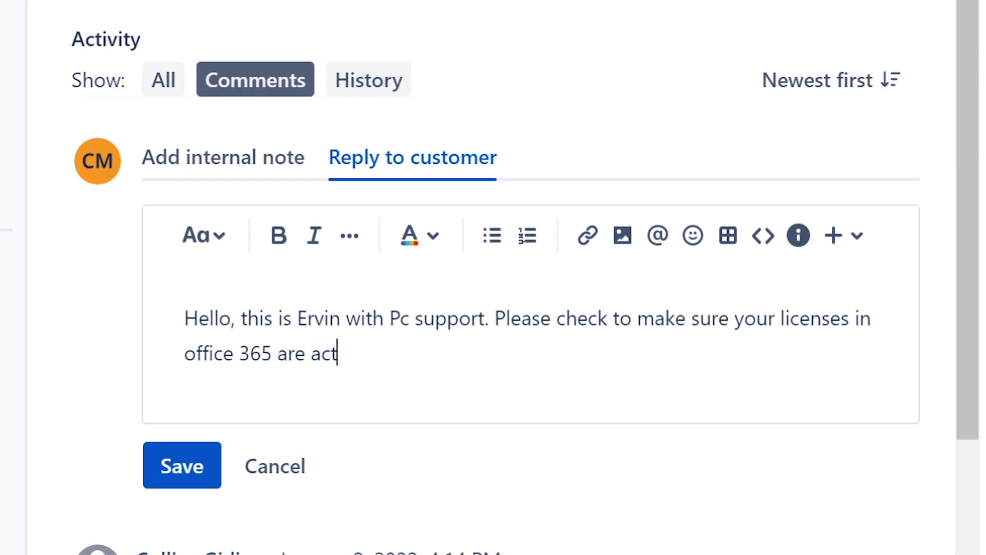
{"action": "type", "text": "ive. It doe"}
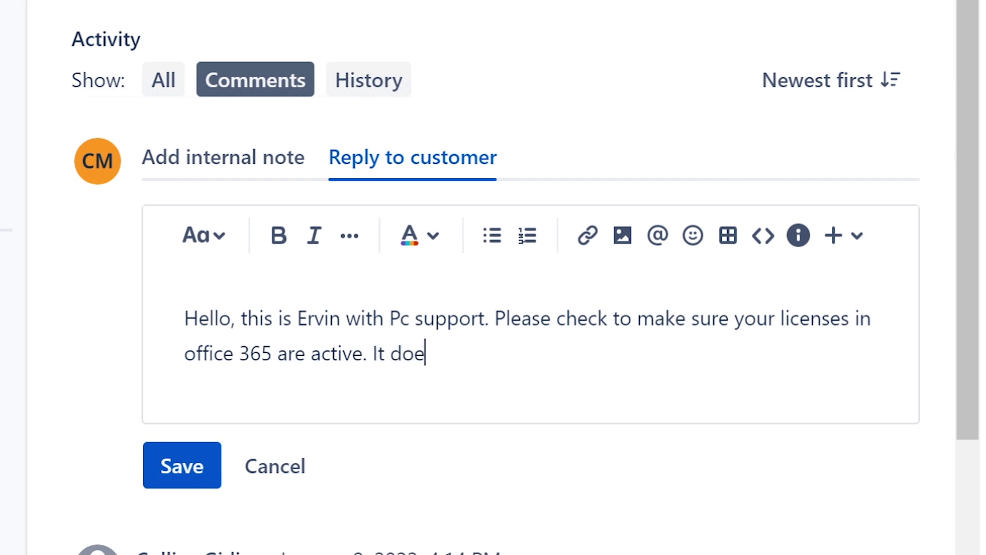
{"action": "type", "text": "s nook like "}
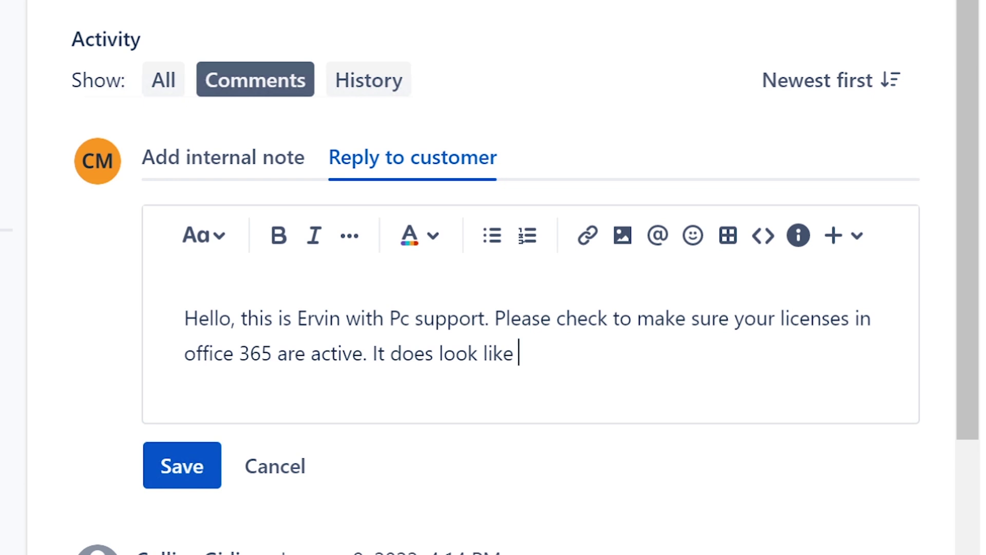
{"action": "type", "text": "your"}
{"action": "key", "text": "BackSpace"}
{"action": "type", "text": "are the "}
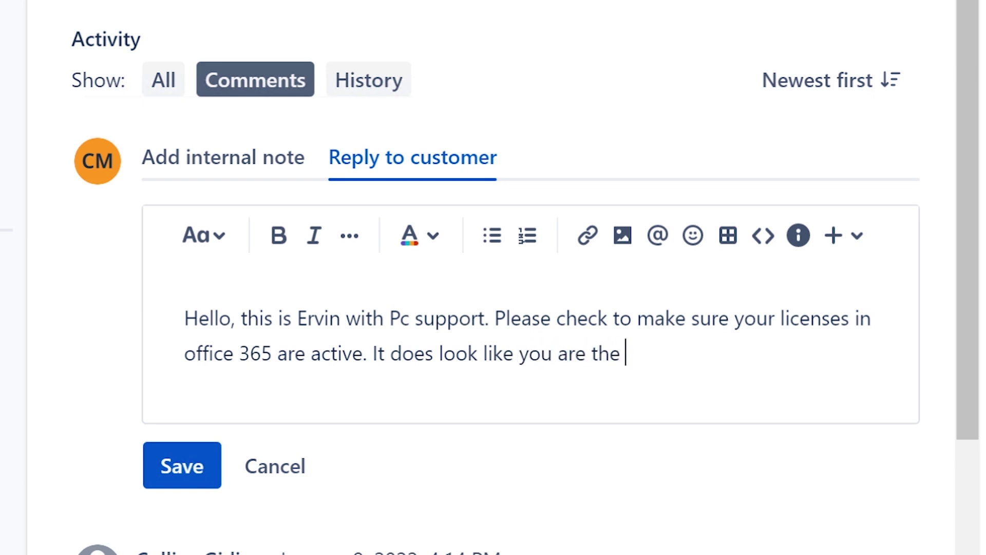
{"action": "type", "text": "Admin to Share poin"}
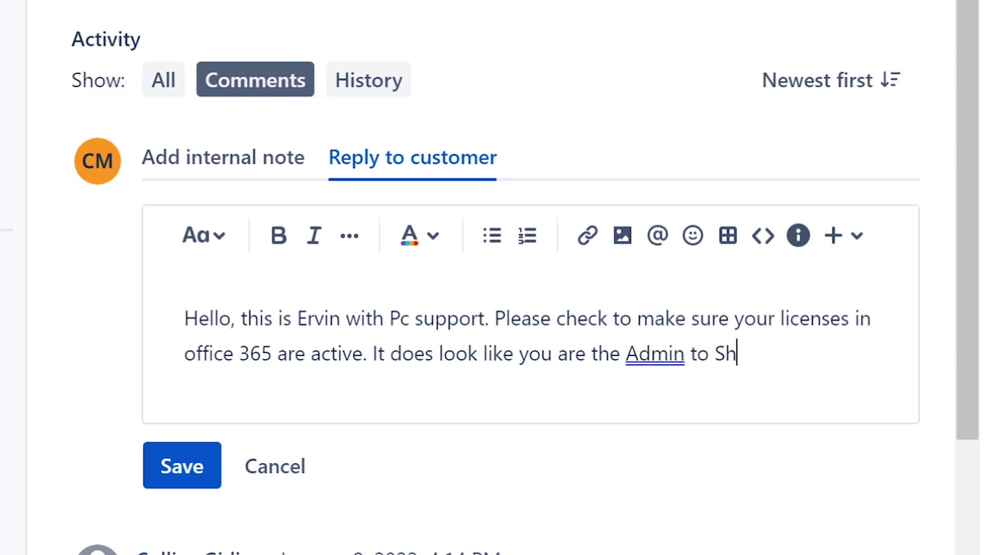
{"action": "key", "text": "BackSpace"}
{"action": "key", "text": "BackSpace"}
{"action": "key", "text": "BackSpace"}
{"action": "key", "text": "BackSpace"}
{"action": "type", "text": "Point which should work fine. "}
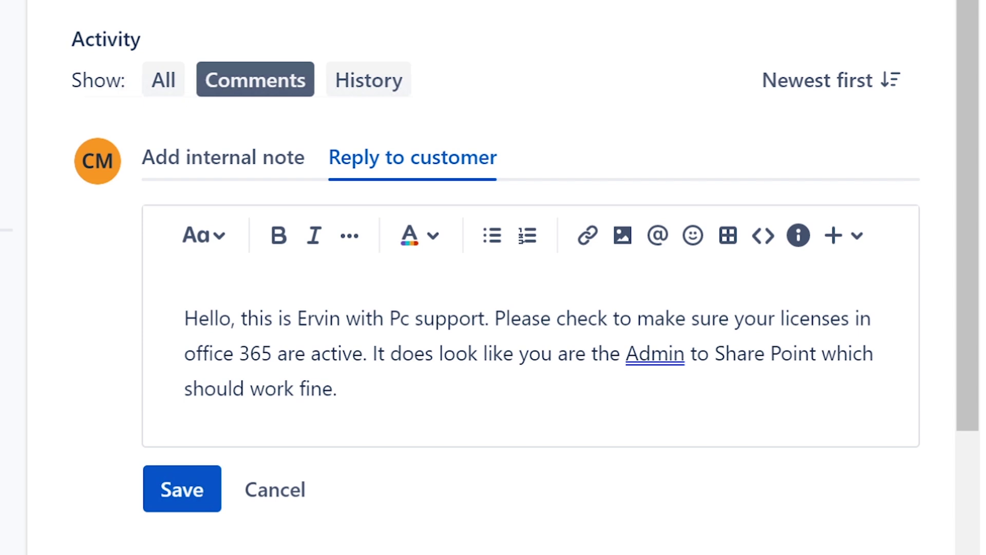
{"action": "type", "text": "Also, ma"}
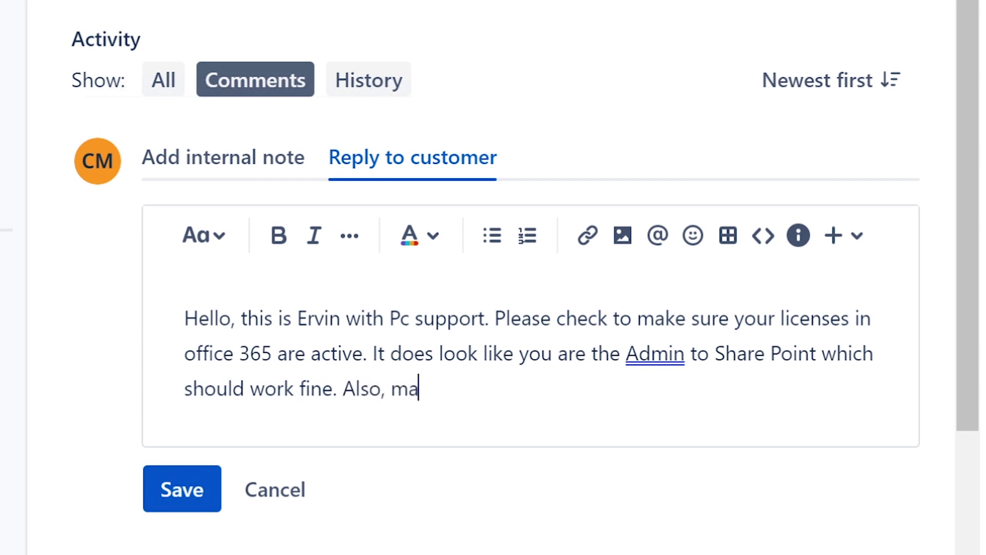
{"action": "type", "text": "ke sure you login "}
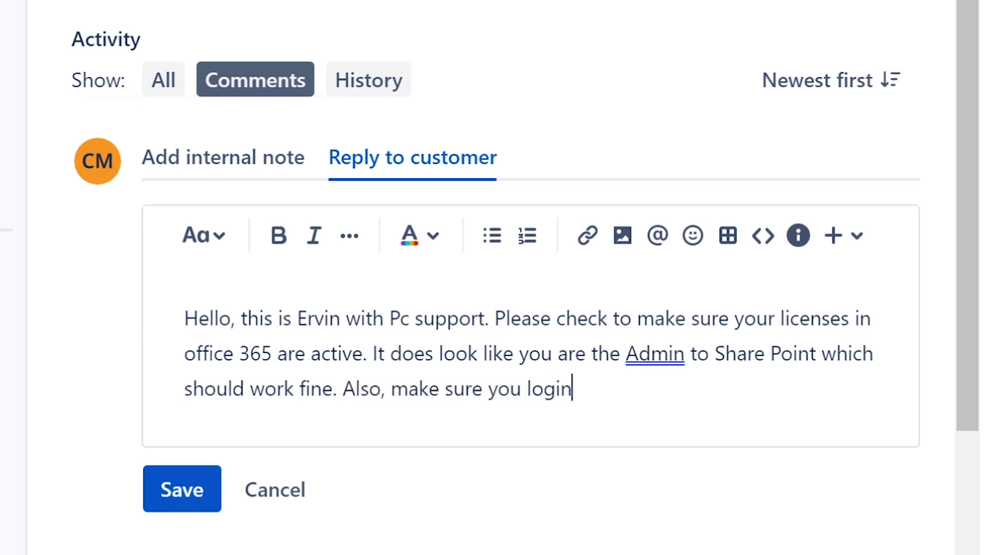
{"action": "type", "text": "as Admin"}
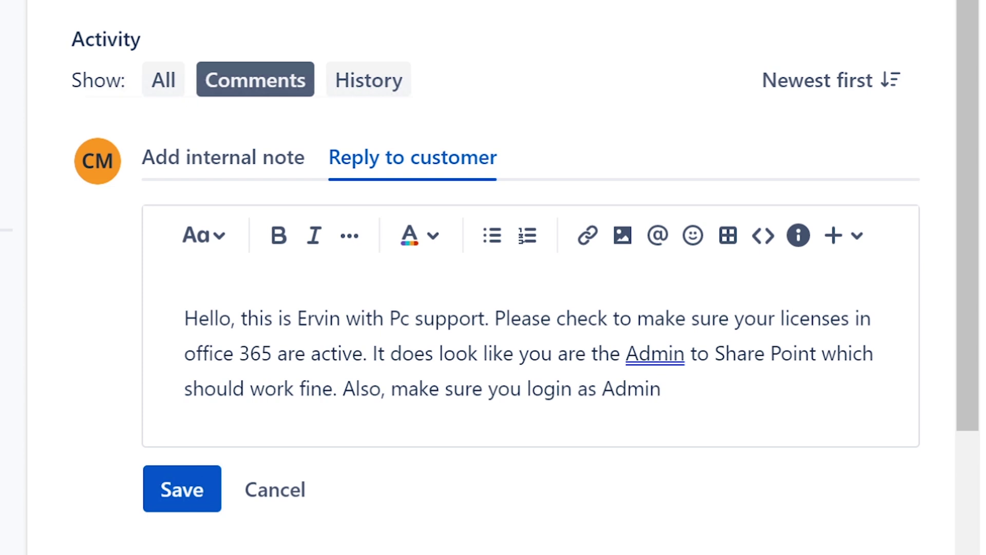
{"action": "type", "text": " when accessing"}
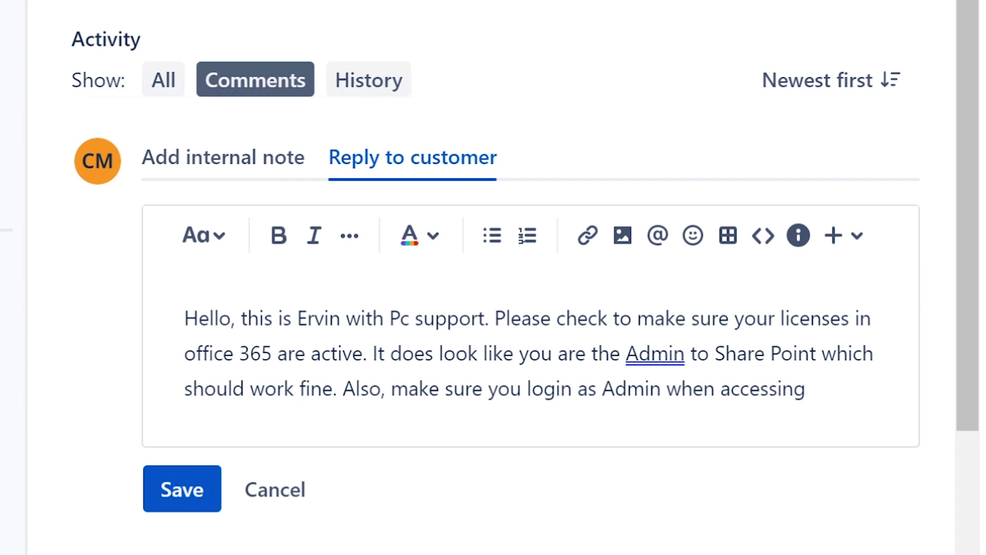
{"action": "type", "text": " Share Point"}
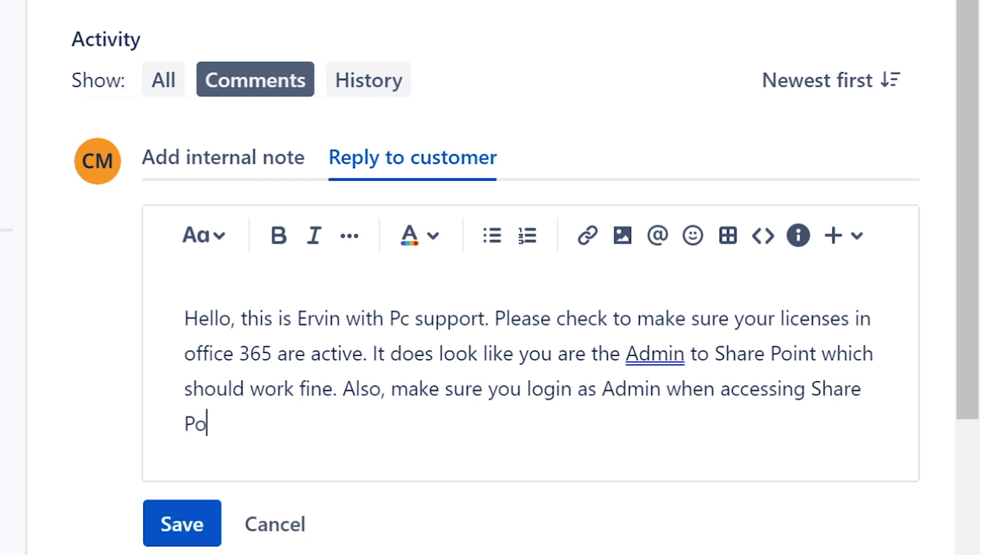
{"action": "type", "text": ". Also"}
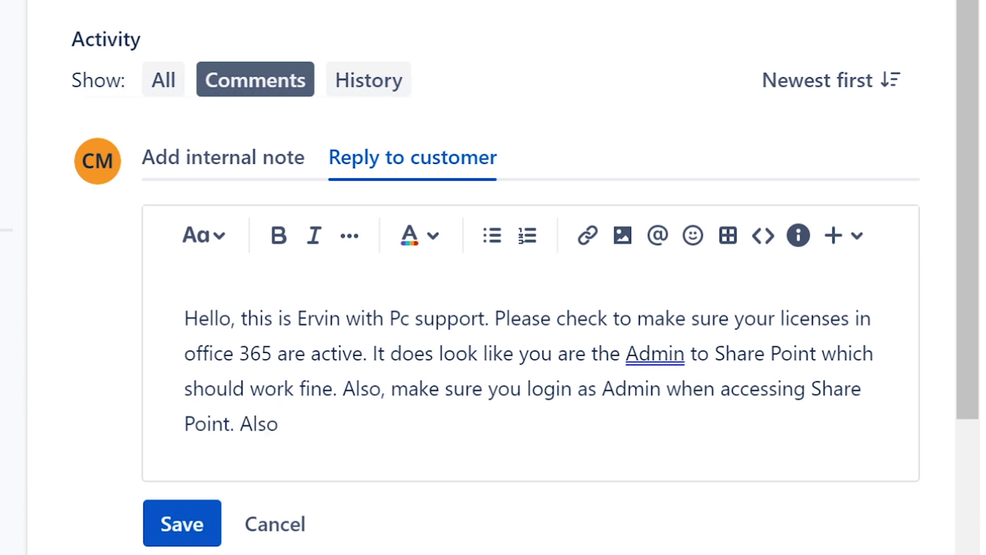
{"action": "key", "text": "BackSpace"}
{"action": "key", "text": "BackSpace"}
{"action": "key", "text": "BackSpace"}
{"action": "key", "text": "BackSpace"}
{"action": "type", "text": "Make sure that"}
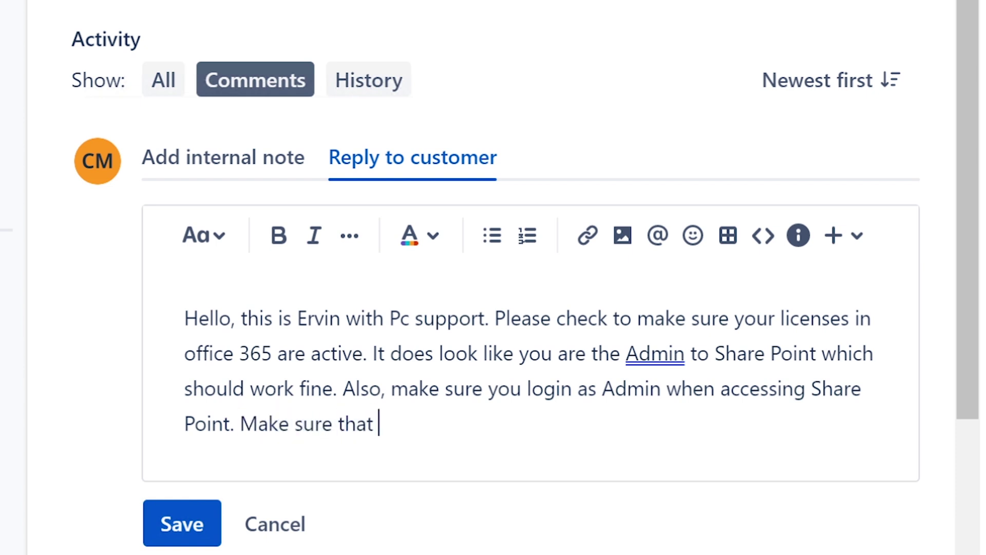
{"action": "type", "text": " user has"}
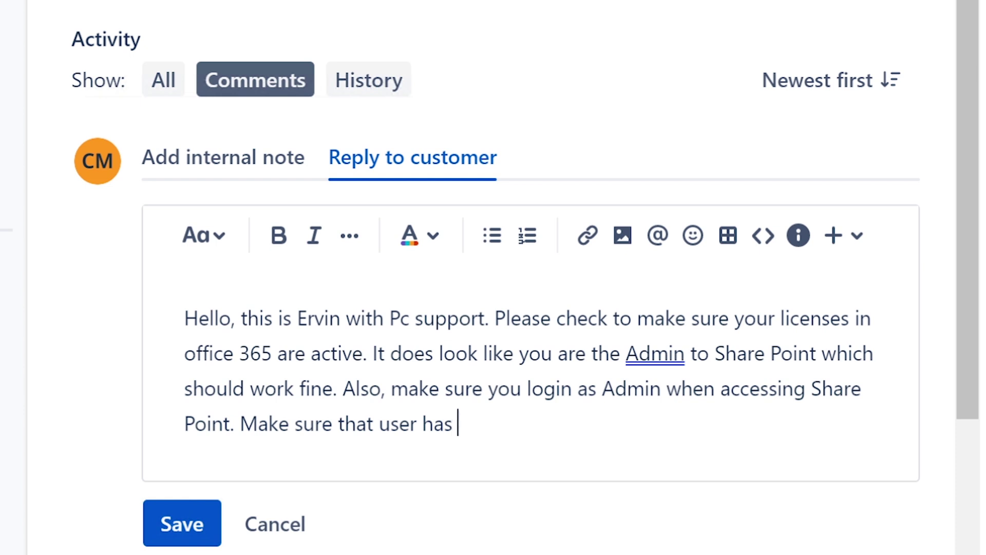
{"action": "type", "text": " logged in "}
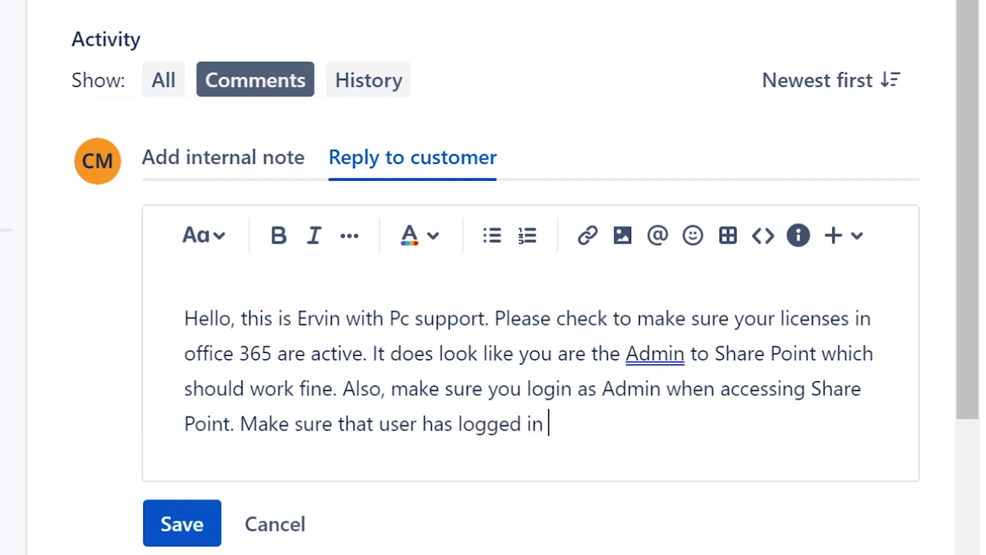
{"action": "type", "text": "at some po"}
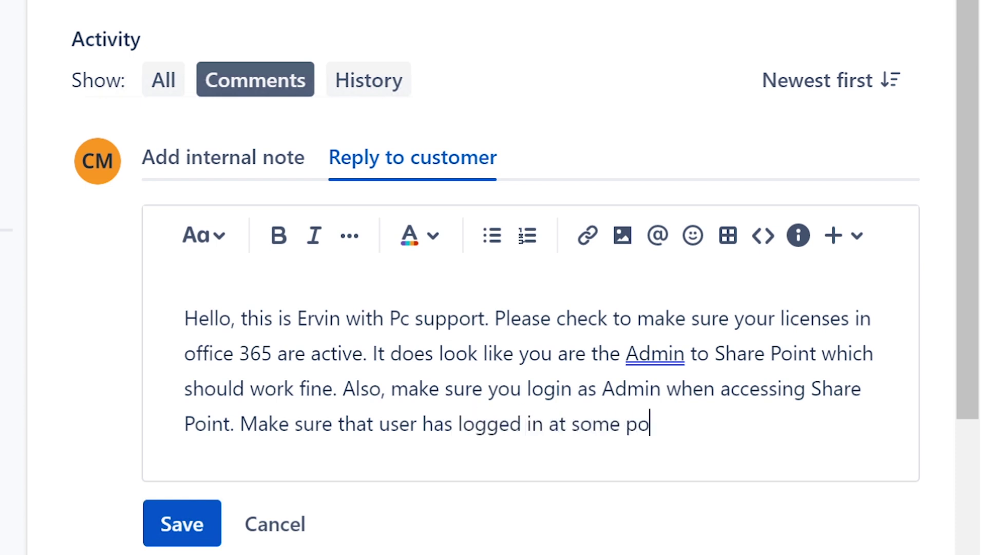
{"action": "type", "text": "int as well"}
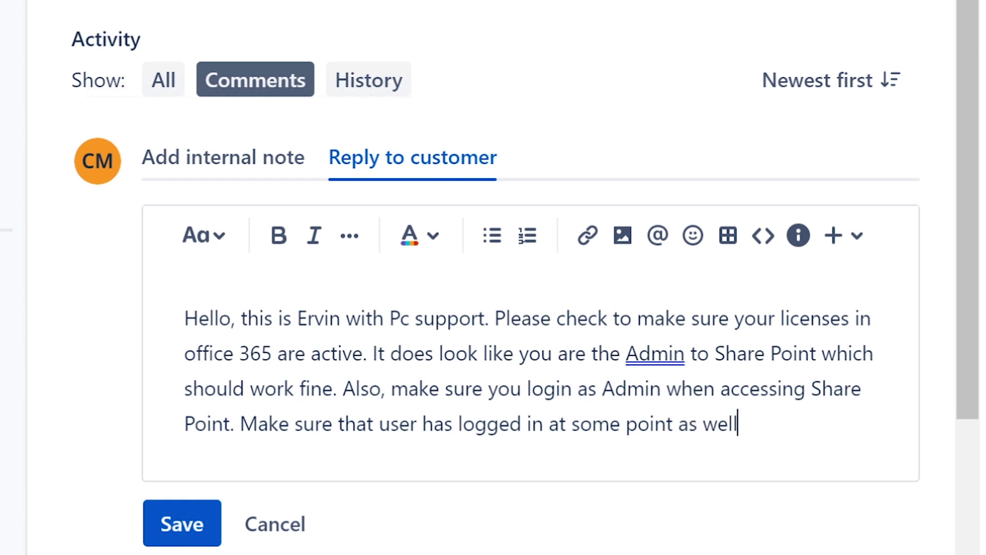
{"action": "type", "text": "./"}
Step: Insert 'to office 365' so the reply asks that the user has logged into office 365
{"action": "key", "text": "BackSpace"}
{"action": "key", "text": "ctrl+Left"}
{"action": "key", "text": "ctrl+Left"}
{"action": "type", "text": "to office "}
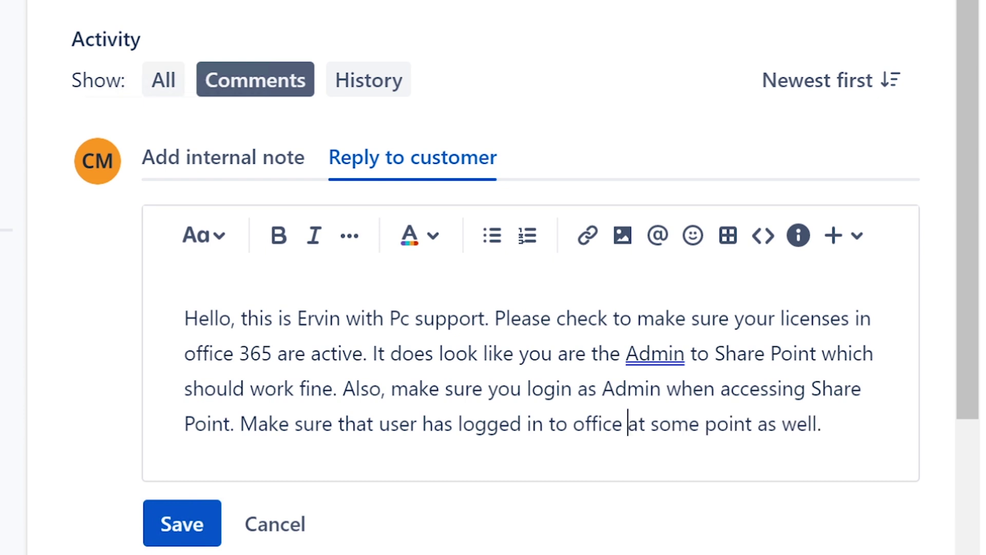
{"action": "type", "text": "3650"}
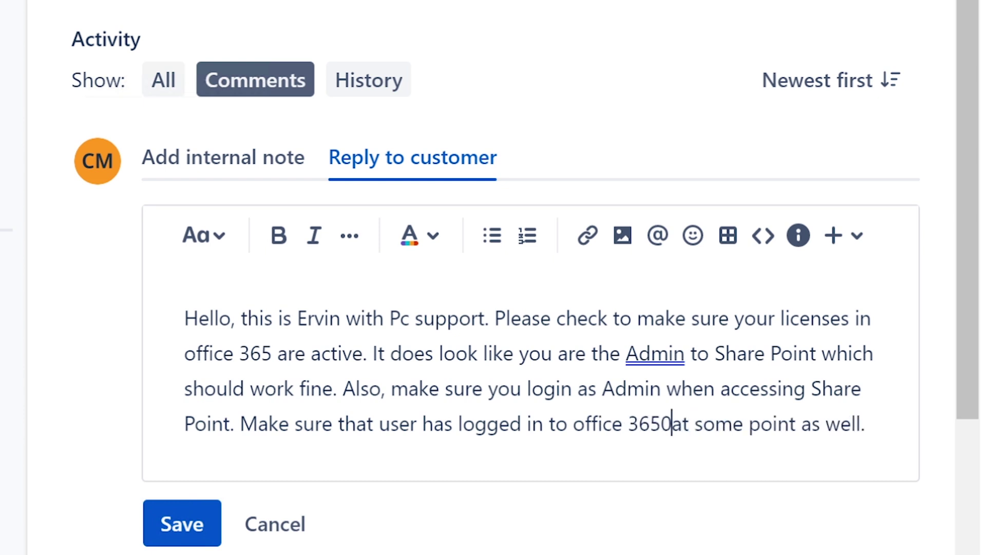
{"action": "key", "text": "ctrl+Right"}
{"action": "key", "text": "ctrl+Right"}
{"action": "key", "text": "ctrl+Right"}
{"action": "key", "text": "ctrl+Right"}
{"action": "key", "text": "ctrl+Right"}
{"action": "key", "text": "Left"}
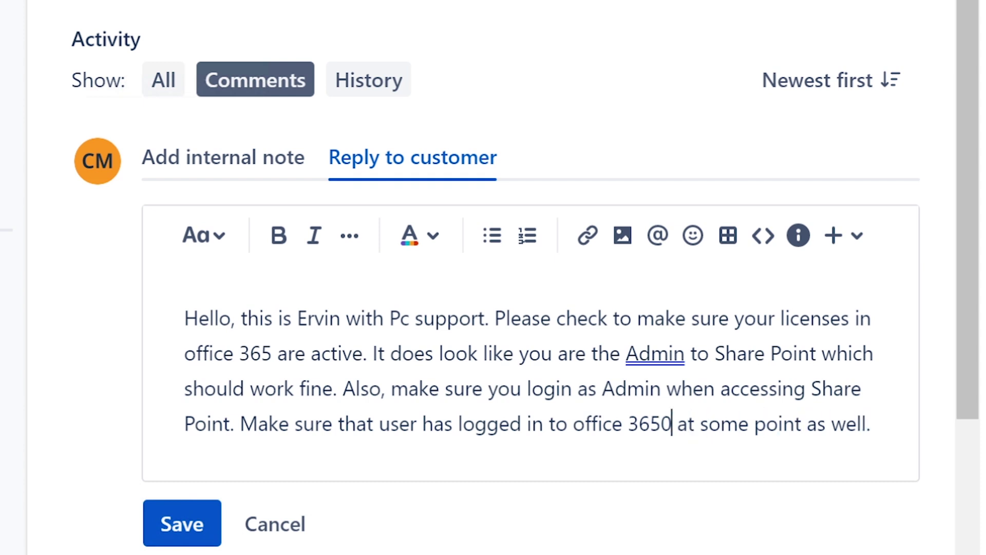
{"action": "key", "text": "BackSpace"}
{"action": "key", "text": "ctrl+Right"}
{"action": "key", "text": "ctrl+Right"}
{"action": "key", "text": "ctrl+Right"}
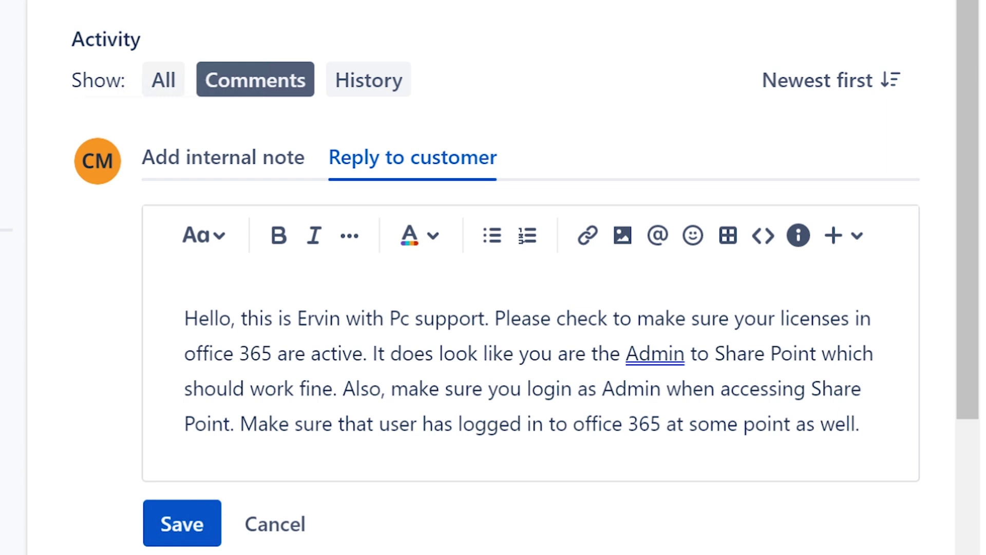
Step: Add a closing line about the office 365 support contact tool and sign the reply
{"action": "key", "text": "Return"}
{"action": "type", "text": "Other"}
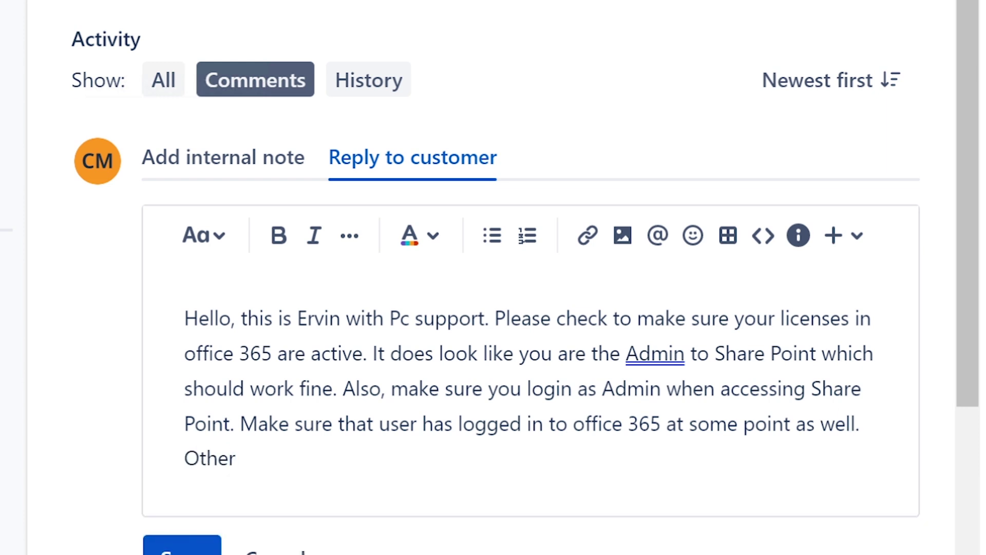
{"action": "type", "text": "wise, you can use"}
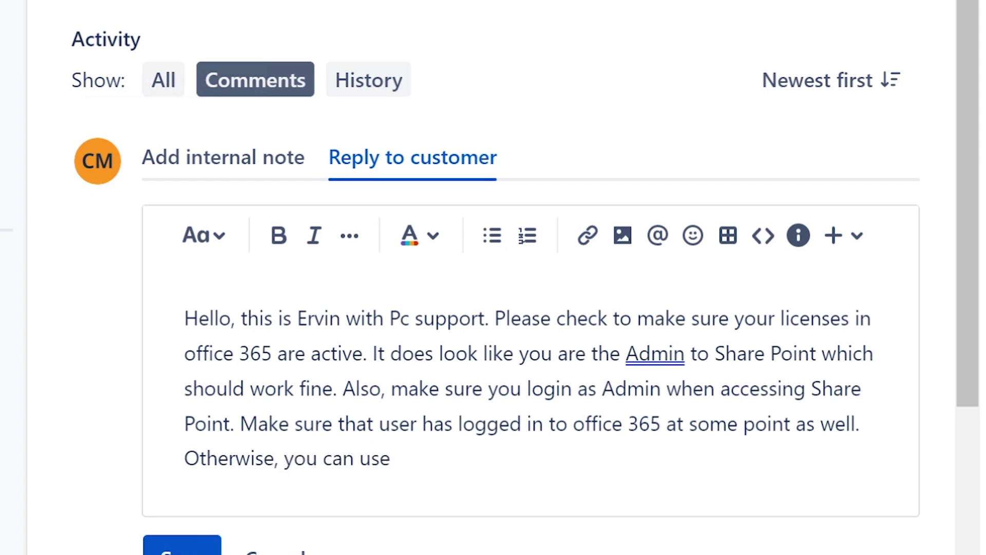
{"action": "type", "text": " support"}
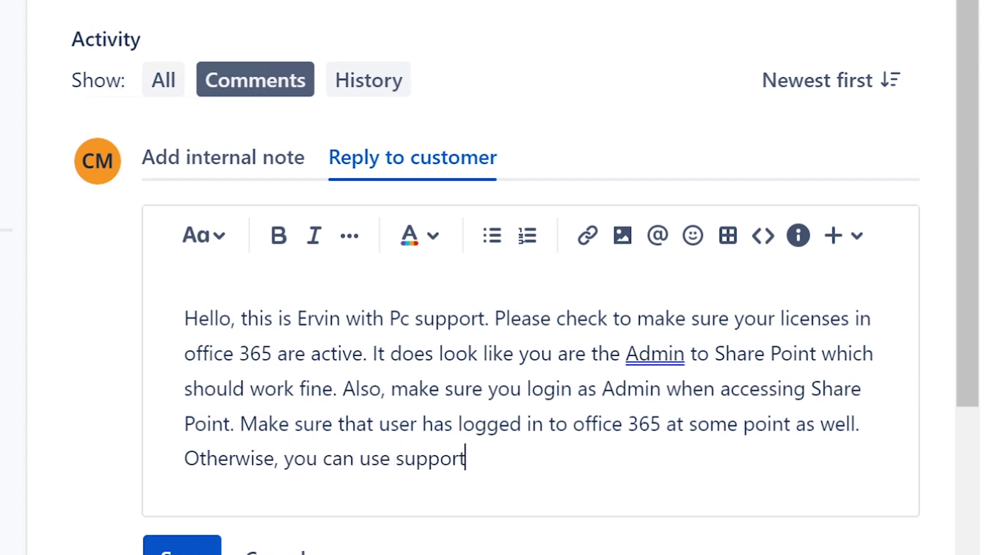
{"action": "type", "text": " conat"}
{"action": "key", "text": "BackSpace"}
{"action": "type", "text": "tact tool "}
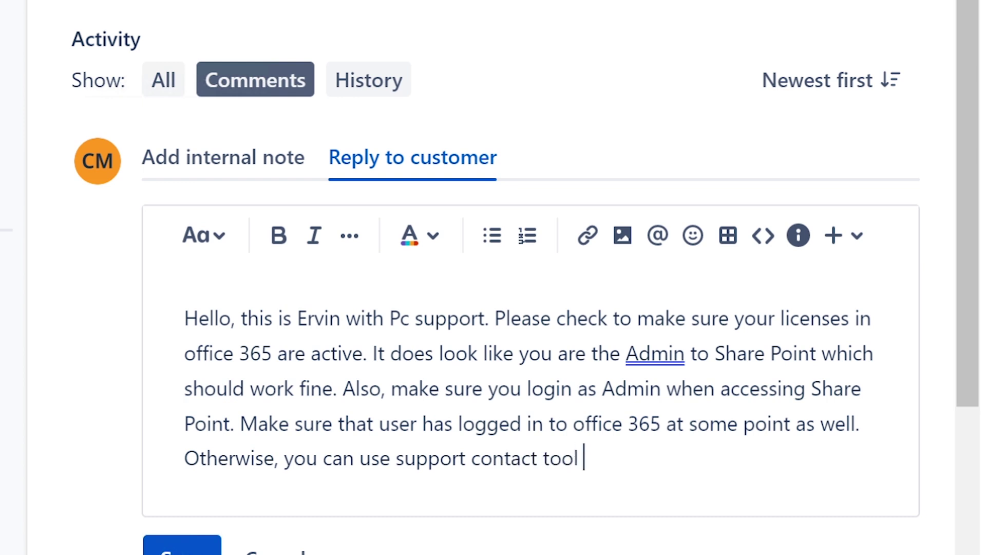
{"action": "type", "text": "inside of"}
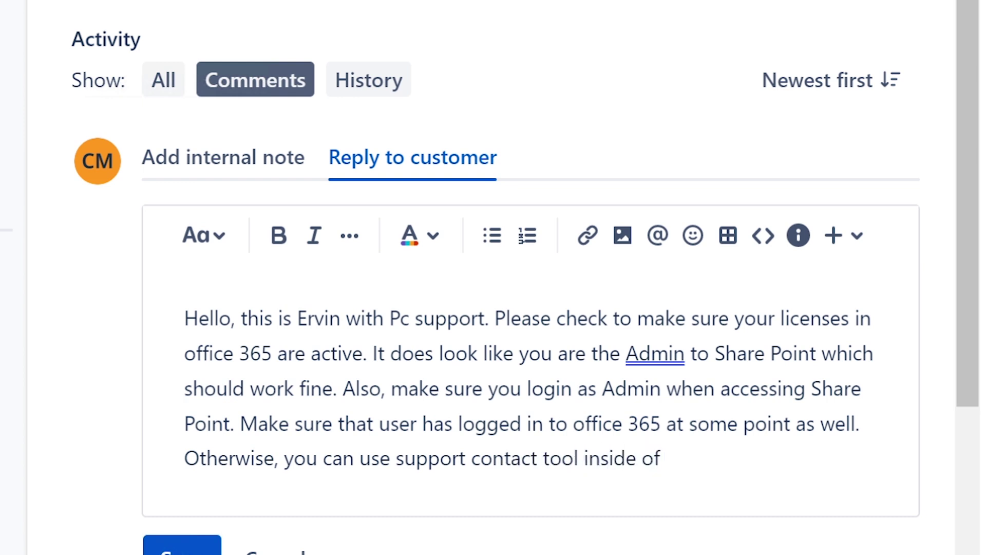
{"action": "type", "text": " office"}
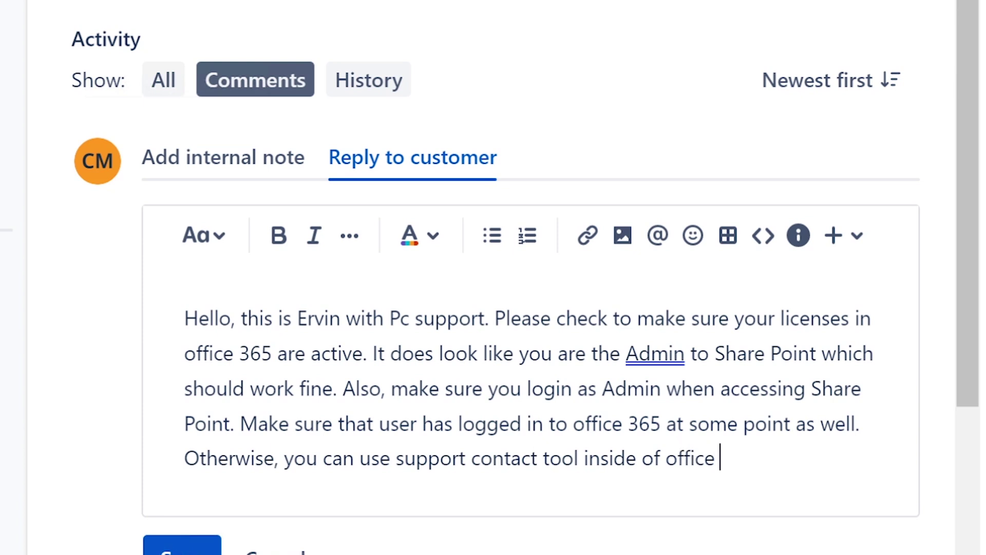
{"action": "type", "text": " 365. I've talked about in the vid"}
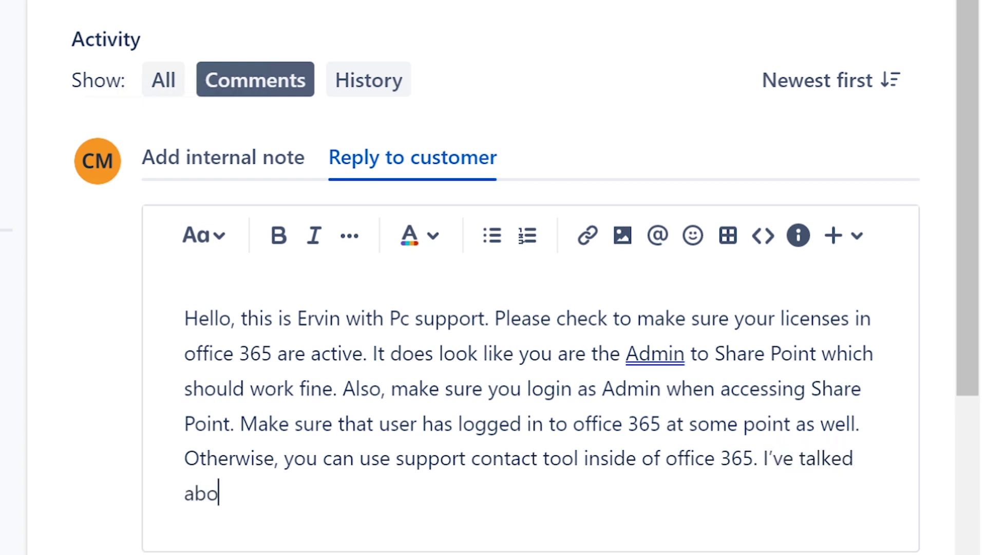
{"action": "type", "text": "eo. Ervin"}
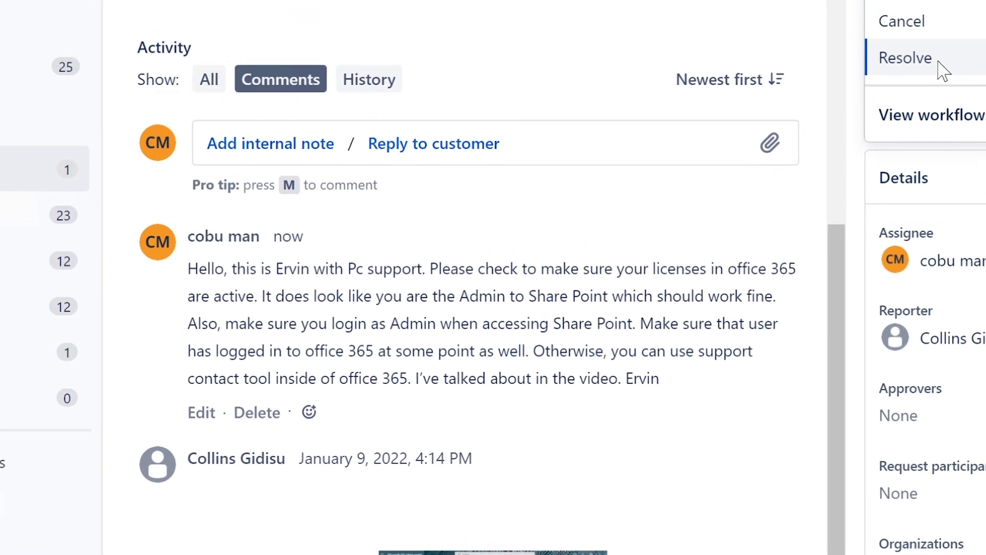
Step: Set ISD-88 to Resolved and switch to the Unassigned issues queue
{"action": "left_click", "coordinate": [972, 10]}
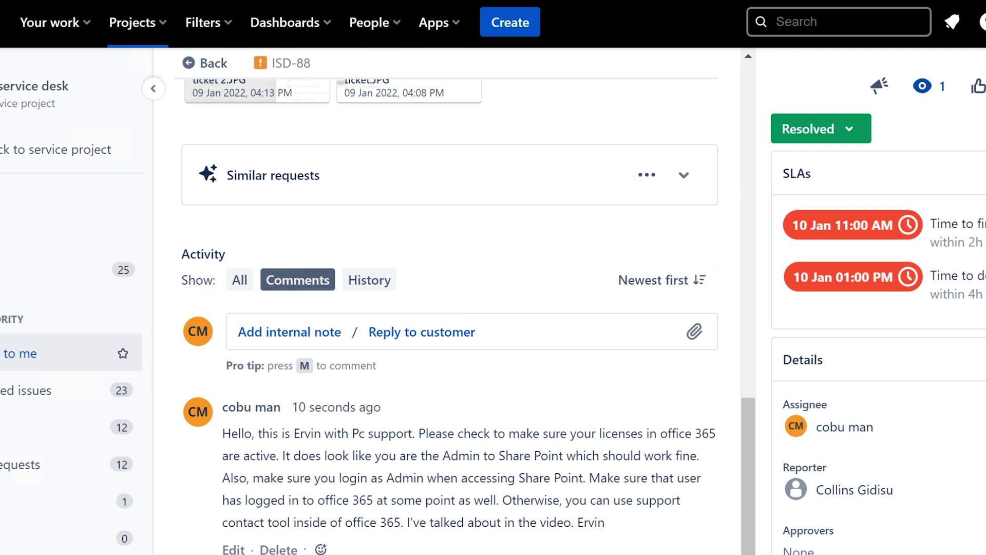
{"action": "left_click", "coordinate": [6, 394]}
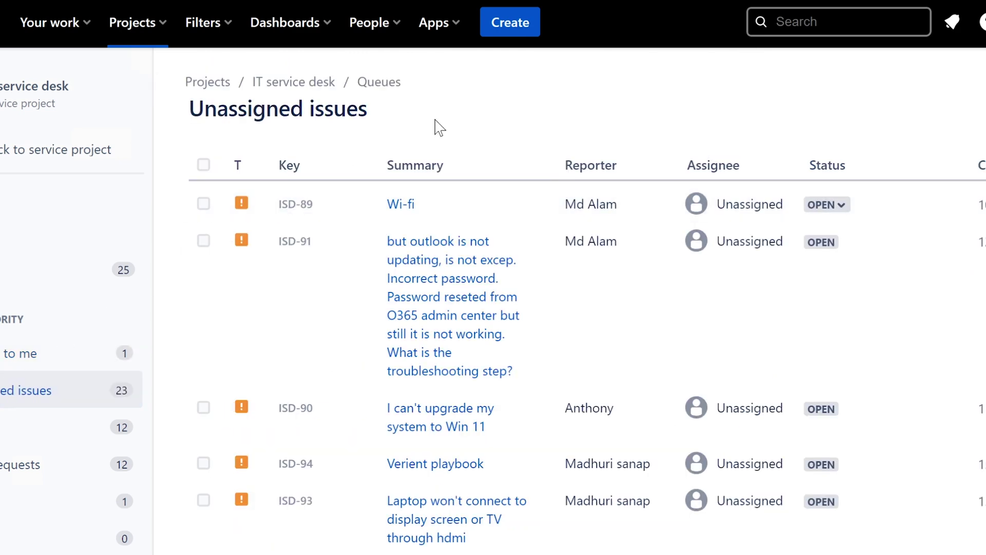